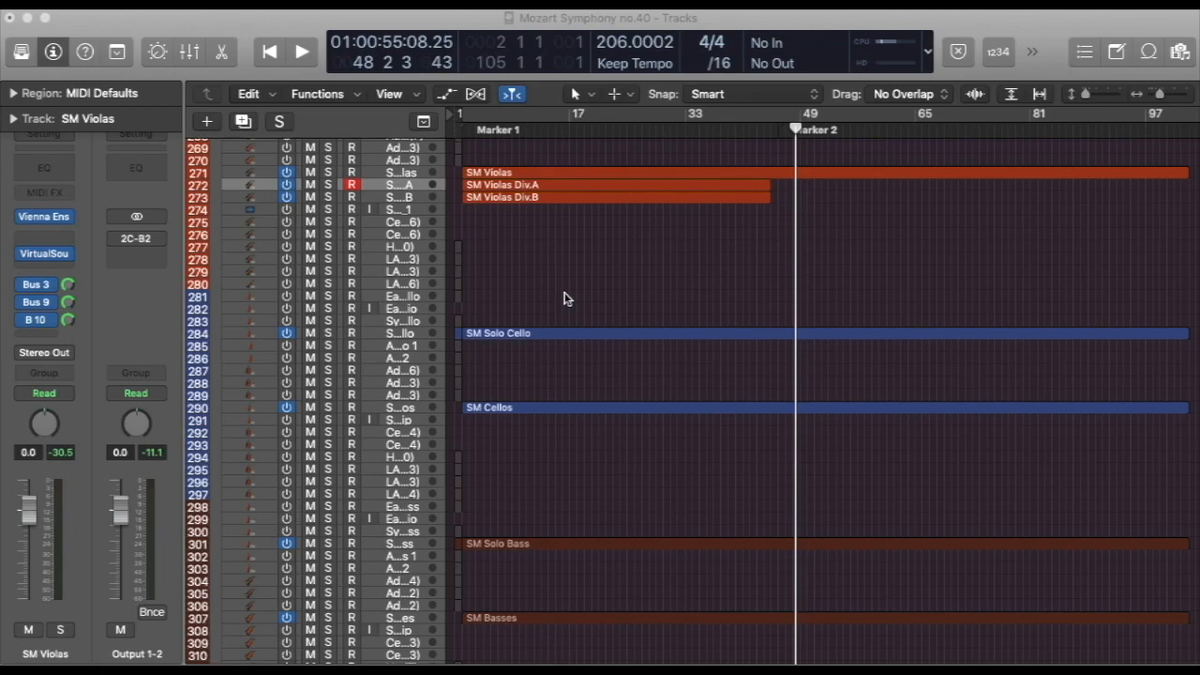
Open the SM Violas region in the Piano Roll and look through its notes and modulation curve
{"action": "scroll", "coordinate": [571, 328], "scroll_direction": "up", "scroll_amount": 5}
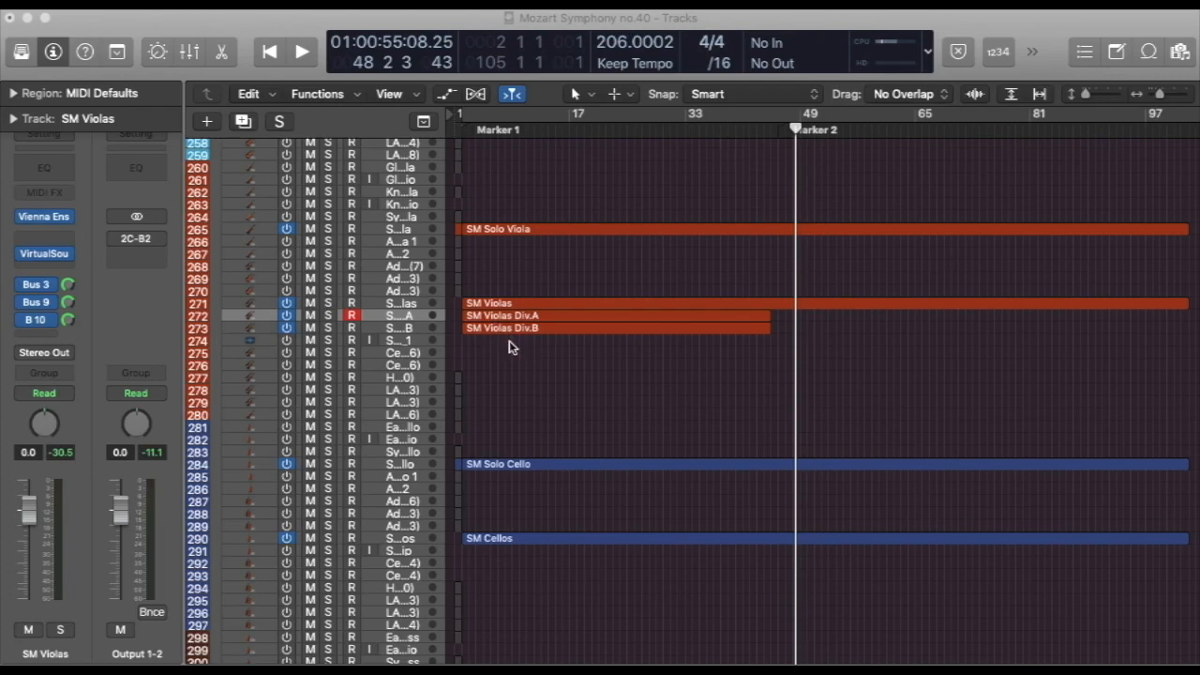
{"action": "left_click_drag", "start_coordinate": [508, 343], "coordinate": [496, 302]}
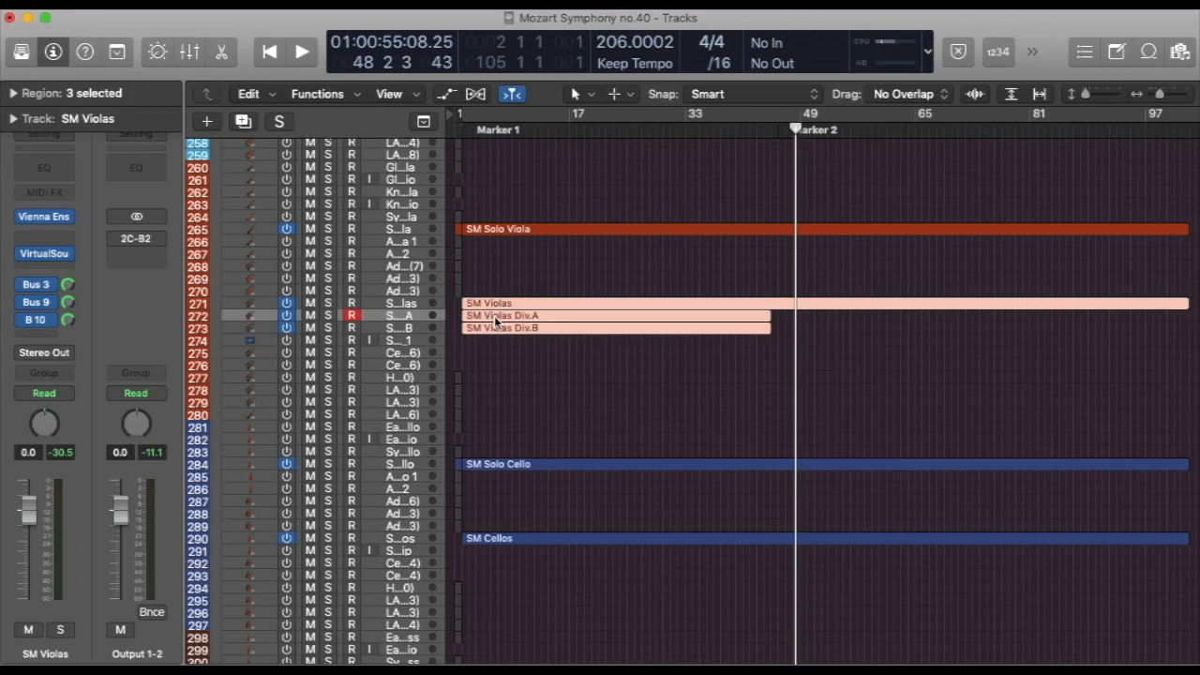
{"action": "left_click", "coordinate": [490, 278]}
{"action": "double_click", "coordinate": [490, 303]}
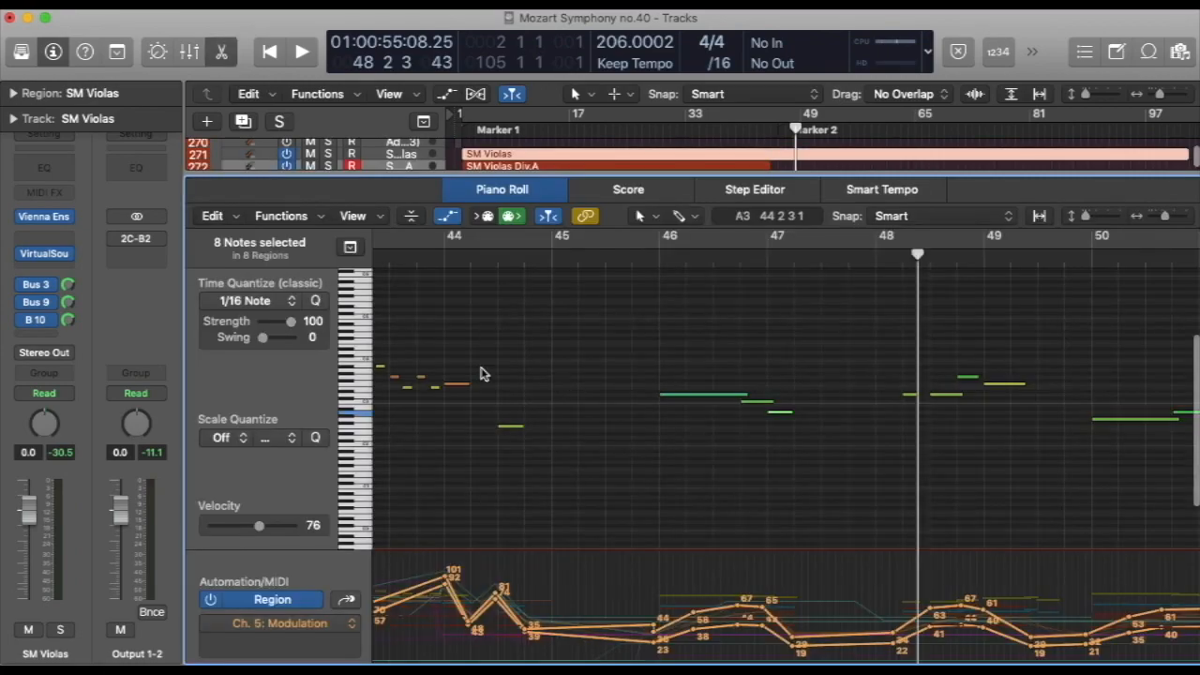
{"action": "scroll", "coordinate": [480, 374], "scroll_direction": "left", "scroll_amount": 10}
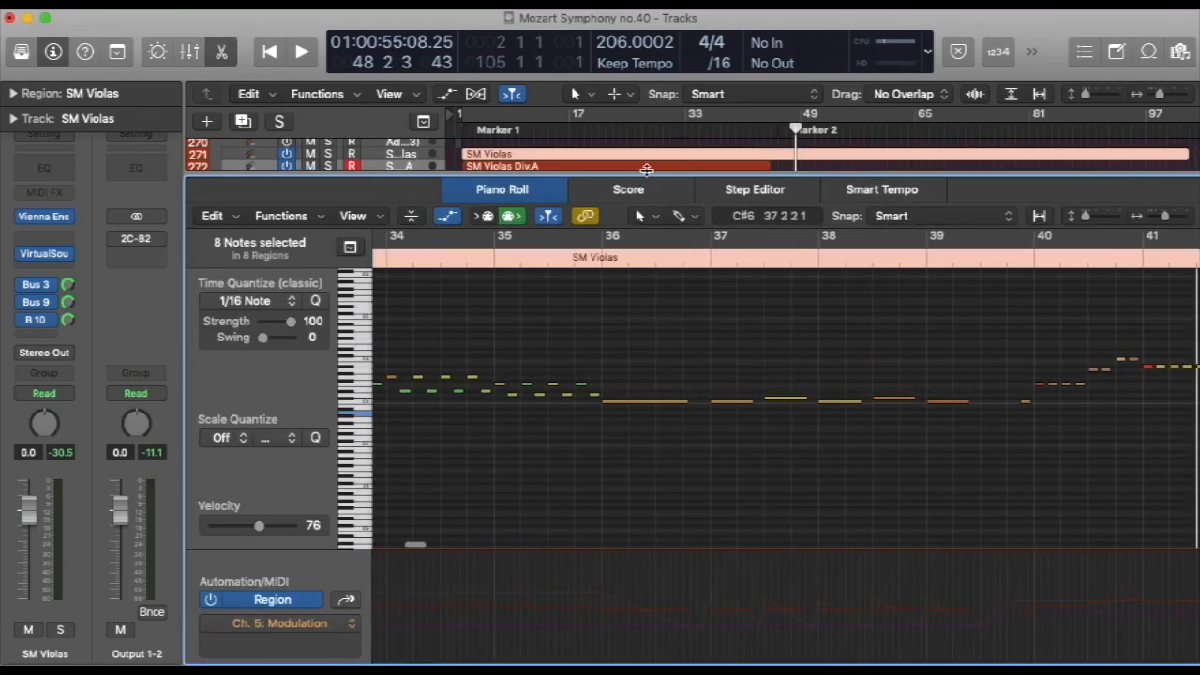
Place the playhead at bar 6 and reopen the SM Violas region in the Piano Roll at its opening bars
{"action": "key", "text": "e"}
{"action": "left_click", "coordinate": [486, 130]}
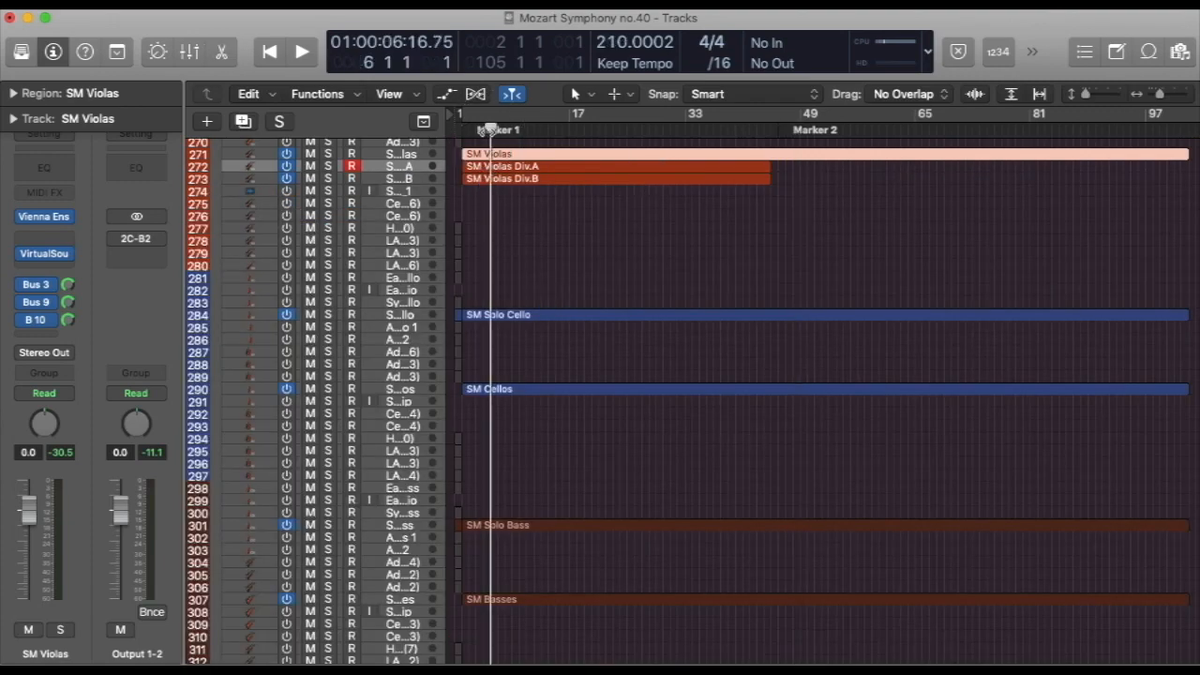
{"action": "double_click", "coordinate": [484, 154]}
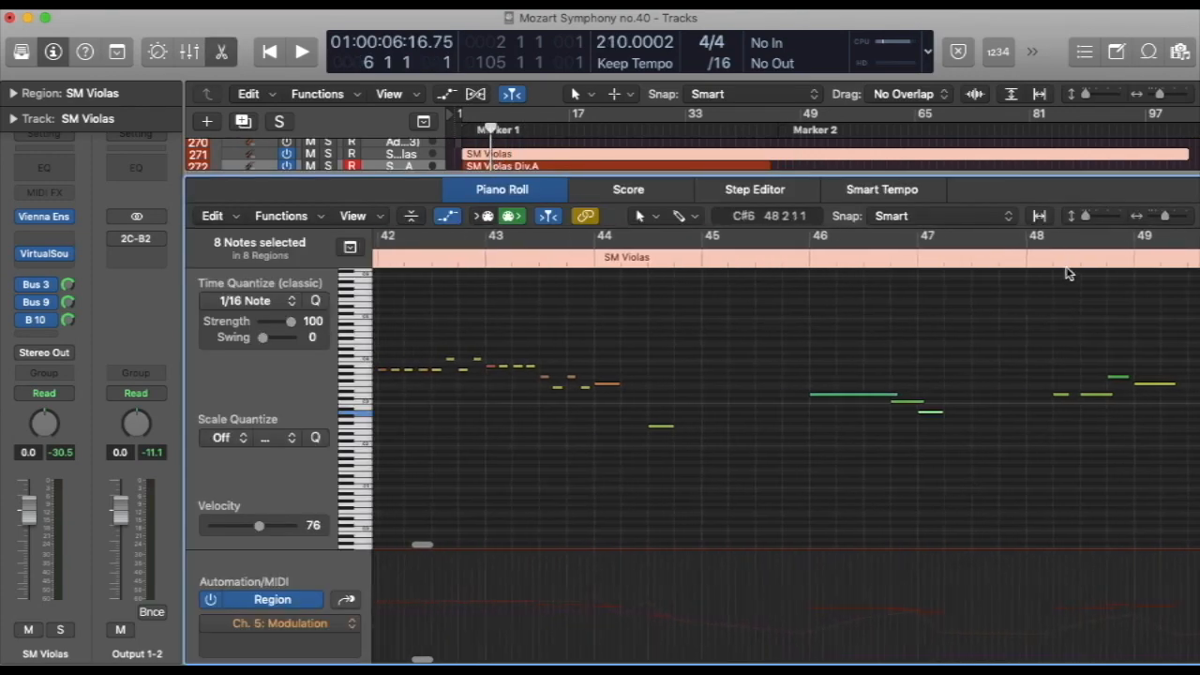
{"action": "left_click_drag", "start_coordinate": [1165, 216], "coordinate": [1158, 216]}
{"action": "scroll", "coordinate": [798, 319], "scroll_direction": "left", "scroll_amount": 15}
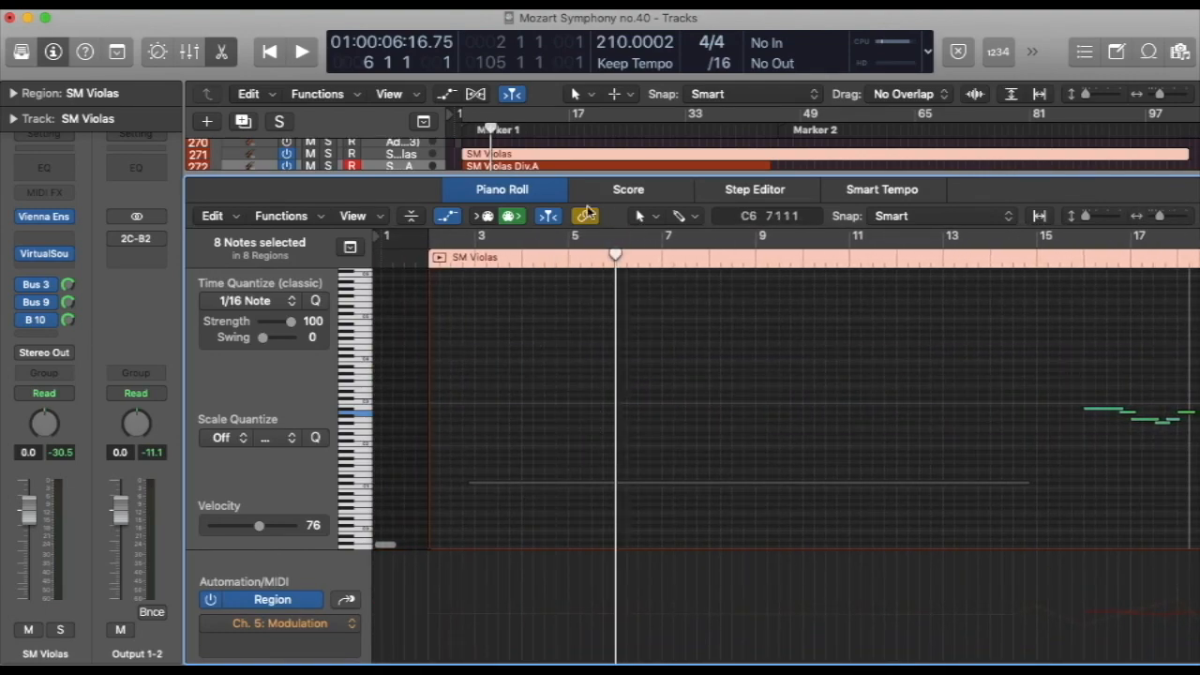
Examine the notes of the SM Violas Div.A and SM Violas Div.B regions in the Piano Roll, and close the editor
{"action": "left_click", "coordinate": [518, 167]}
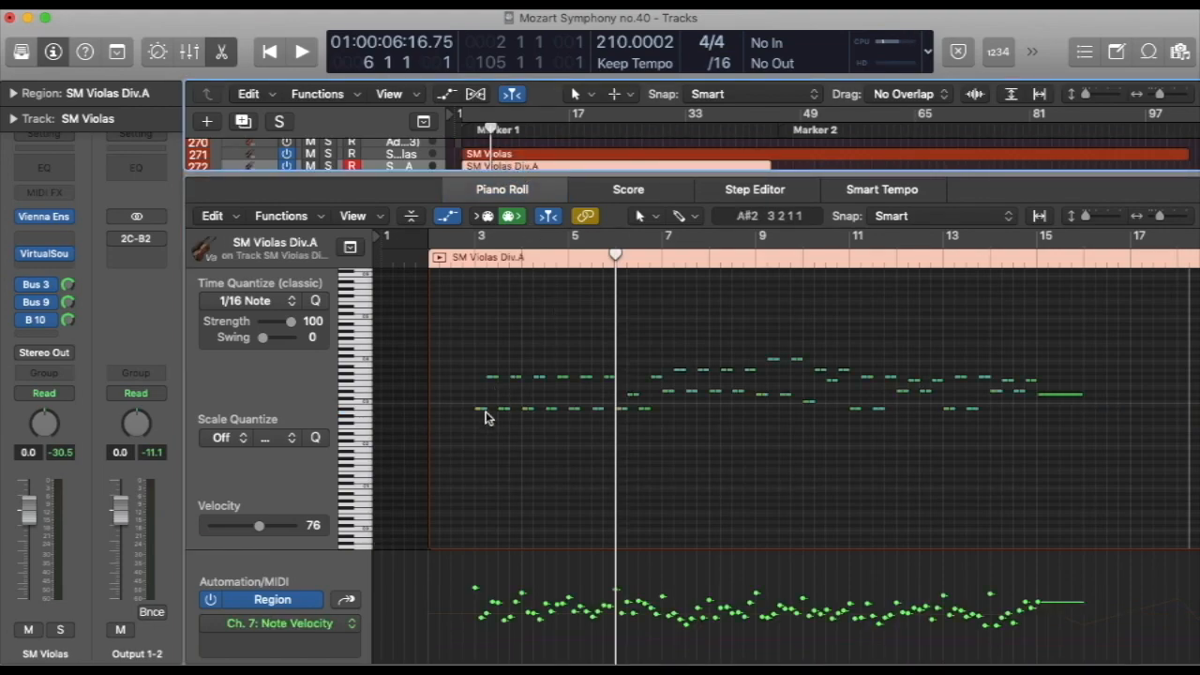
{"action": "scroll", "coordinate": [514, 150], "scroll_direction": "down", "scroll_amount": 3}
{"action": "left_click", "coordinate": [515, 149]}
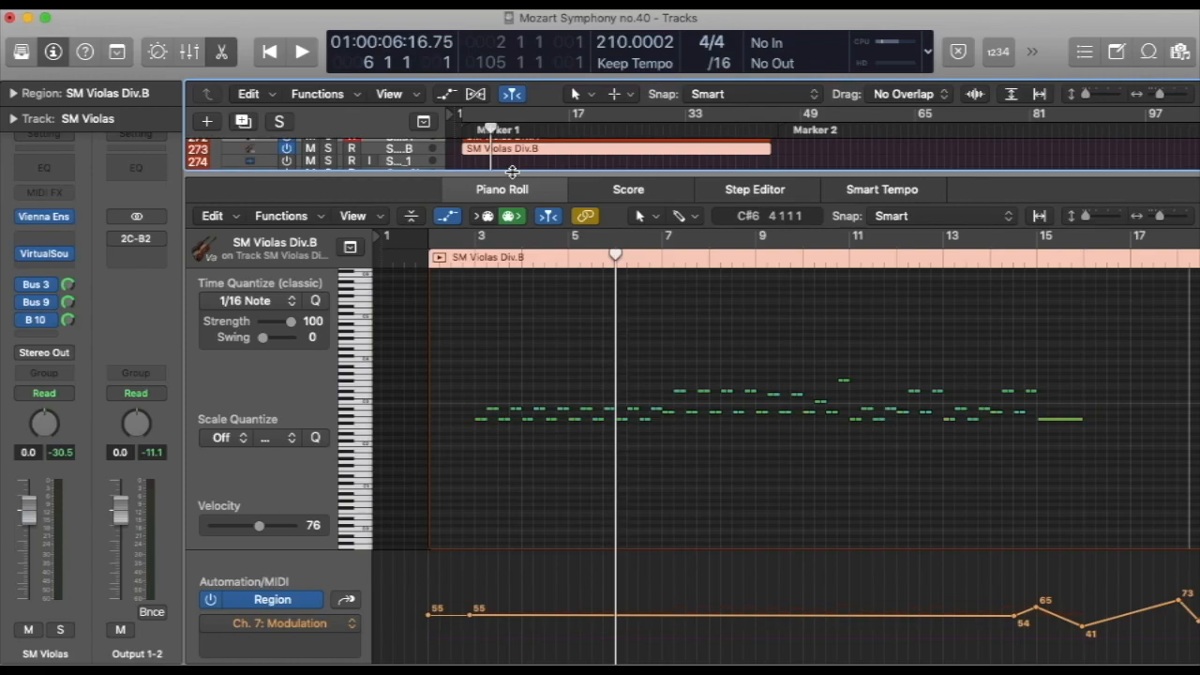
{"action": "key", "text": "e"}
{"action": "scroll", "coordinate": [514, 196], "scroll_direction": "up", "scroll_amount": 5}
{"action": "left_click", "coordinate": [502, 238]}
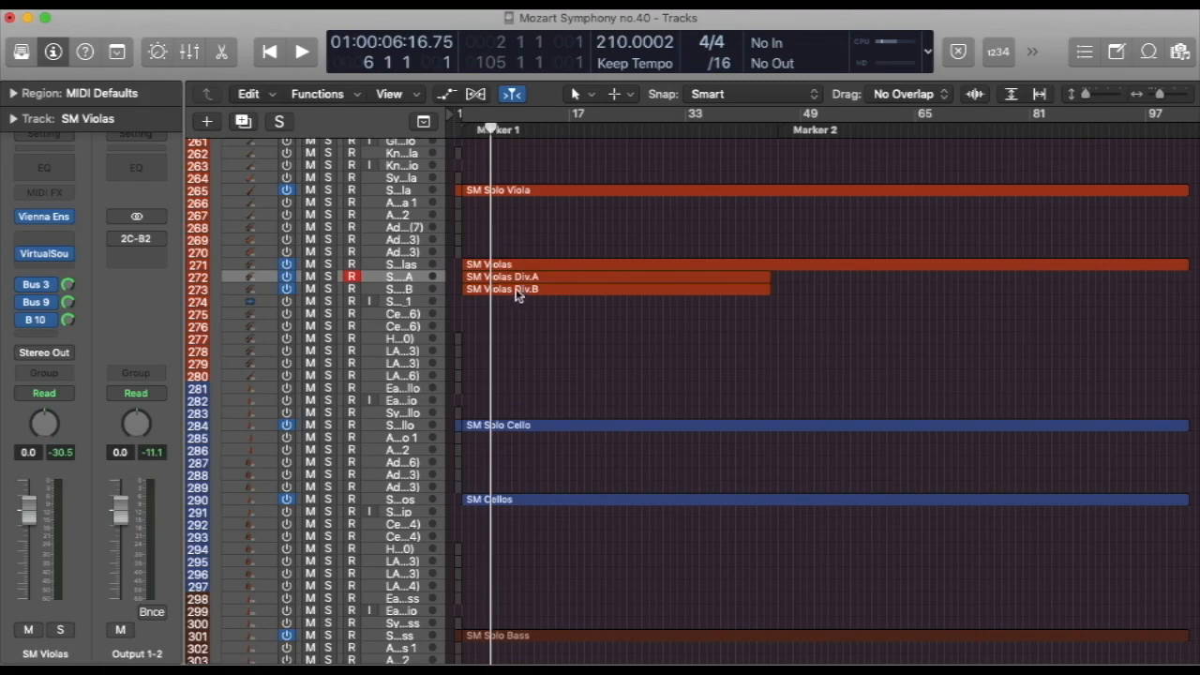
Select the SM Violas, SM Violas Div.A and SM Violas Div.B regions and solo them
{"action": "left_click_drag", "start_coordinate": [534, 250], "coordinate": [551, 302]}
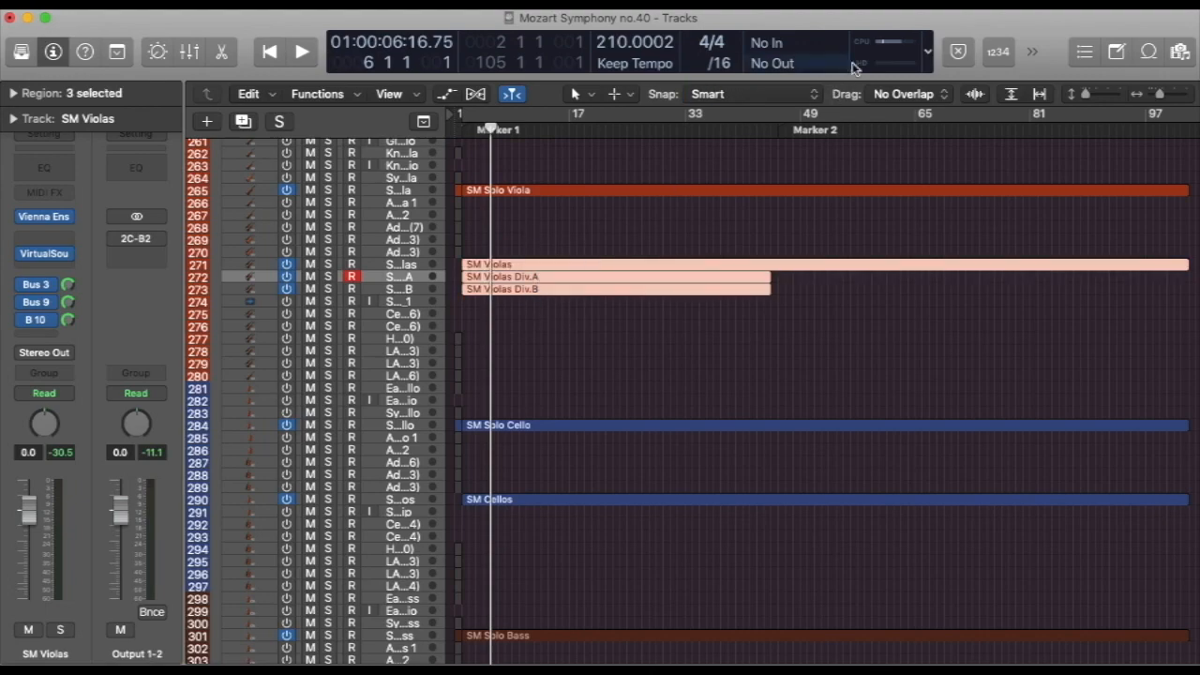
{"action": "left_click", "coordinate": [1031, 53]}
{"action": "left_click", "coordinate": [1052, 86]}
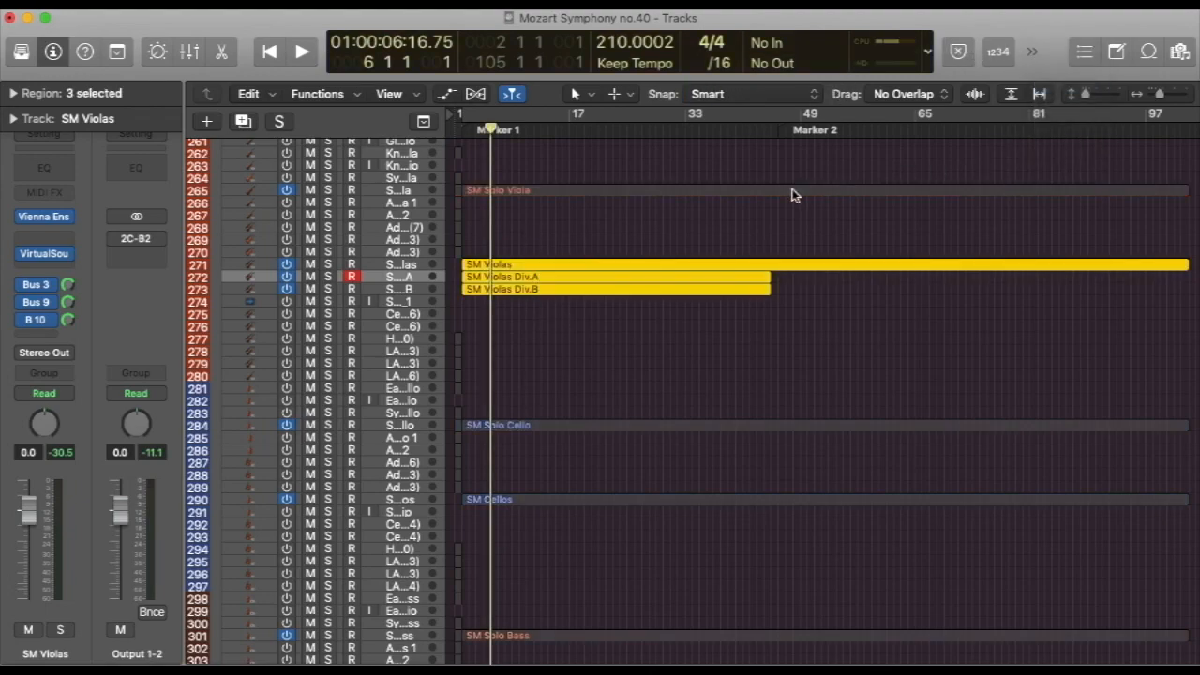
{"action": "left_click", "coordinate": [731, 203]}
Open SM Violas Div.A in the Piano Roll and raise its modulation point at bar 15 to 70
{"action": "double_click", "coordinate": [490, 279]}
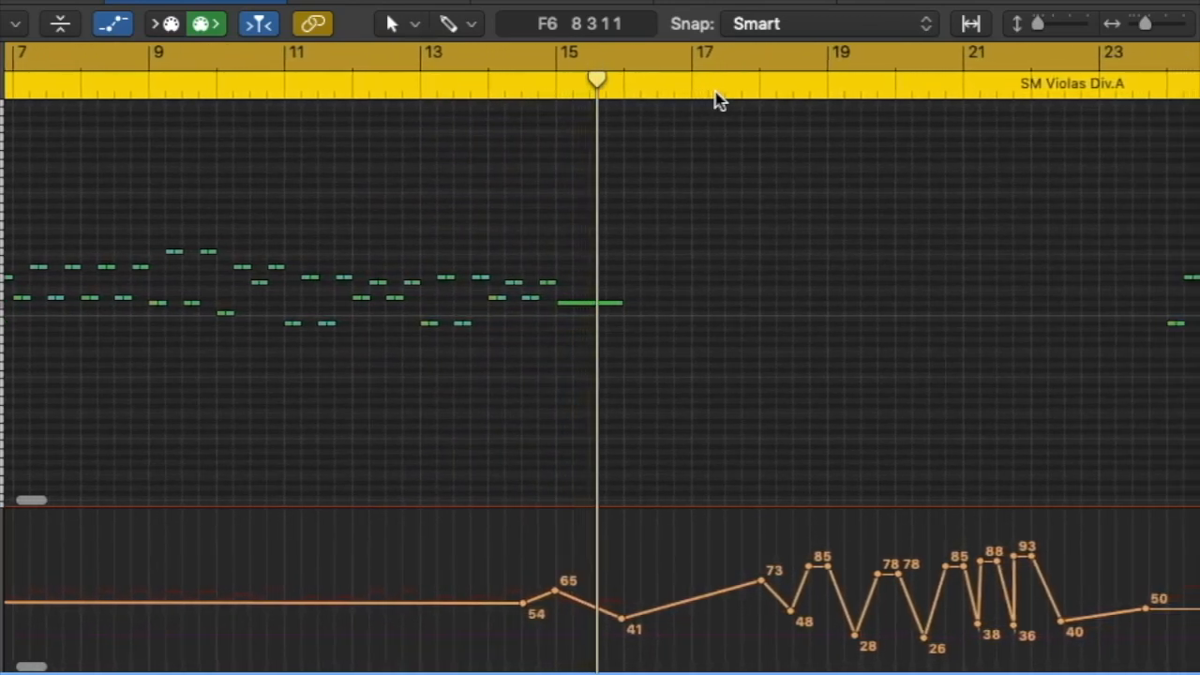
{"action": "scroll", "coordinate": [384, 181], "scroll_direction": "left", "scroll_amount": 10}
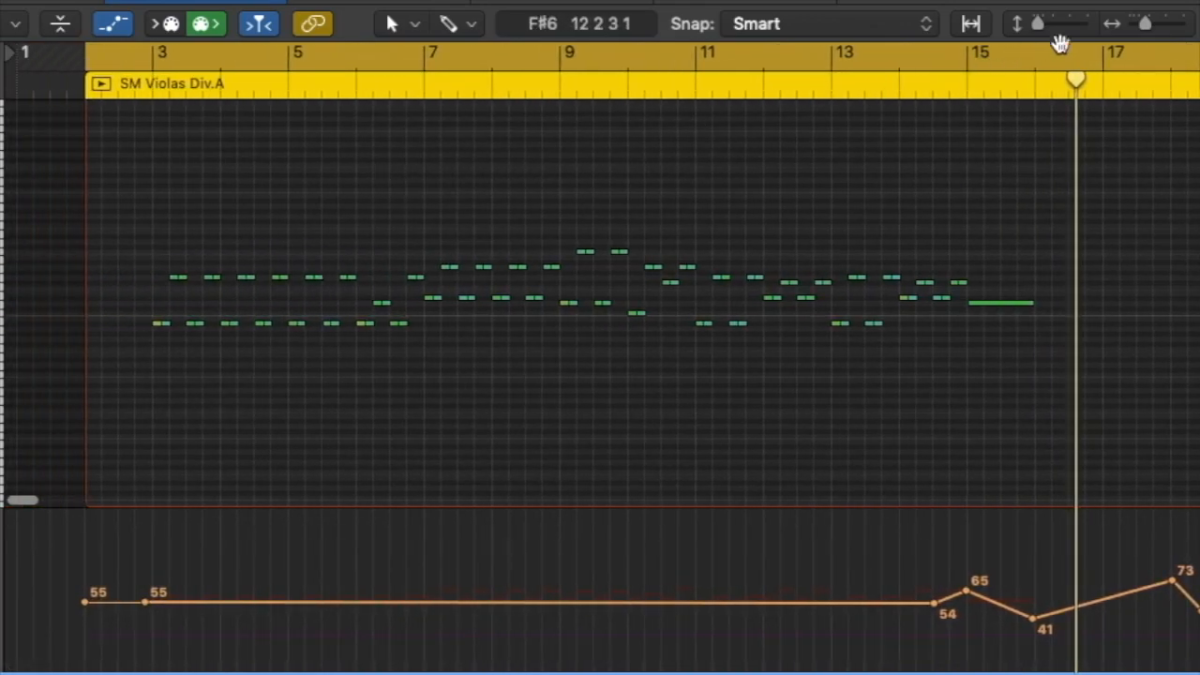
{"action": "left_click_drag", "start_coordinate": [1151, 34], "coordinate": [1162, 37]}
{"action": "scroll", "coordinate": [472, 228], "scroll_direction": "left", "scroll_amount": 6}
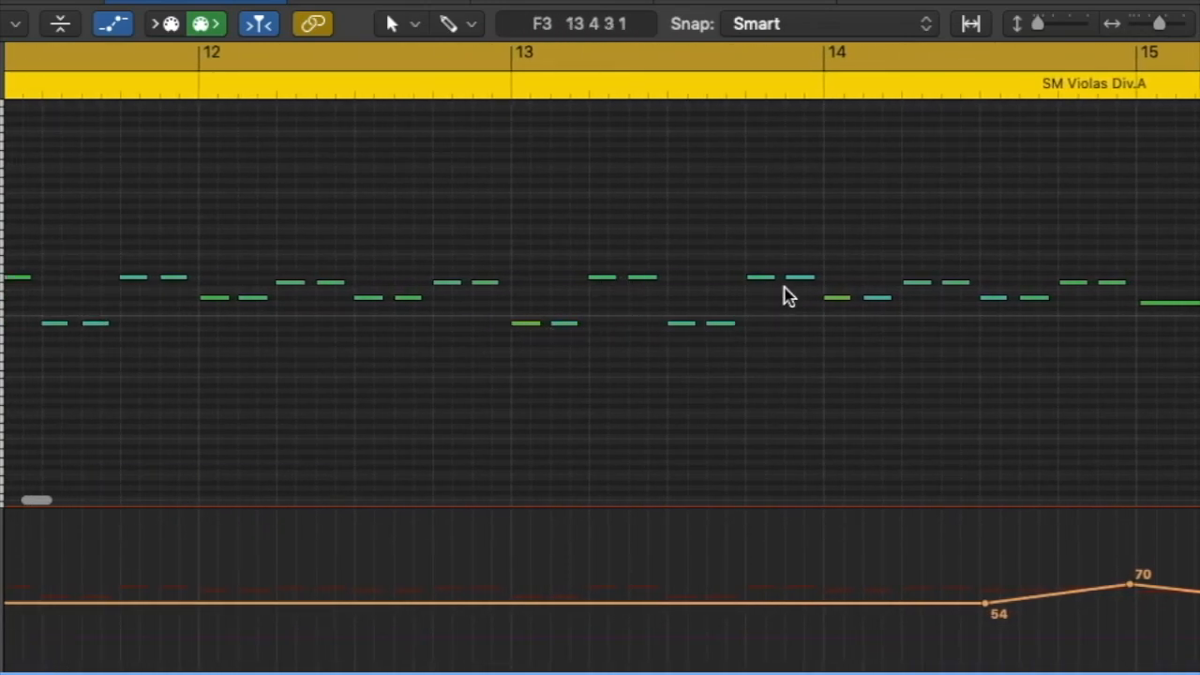
{"action": "scroll", "coordinate": [739, 284], "scroll_direction": "right", "scroll_amount": 2}
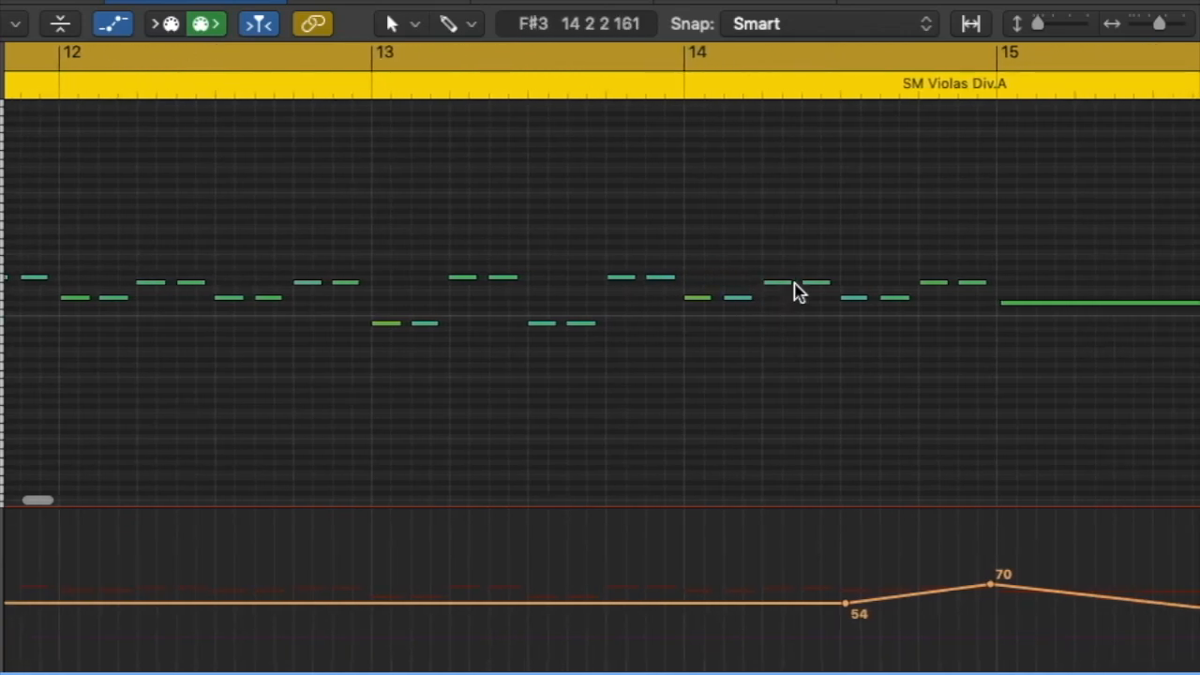
Display the note velocities of SM Violas Div.A and slightly raise the velocity of the first note in bar 11
{"action": "scroll", "coordinate": [482, 357], "scroll_direction": "left", "scroll_amount": 7}
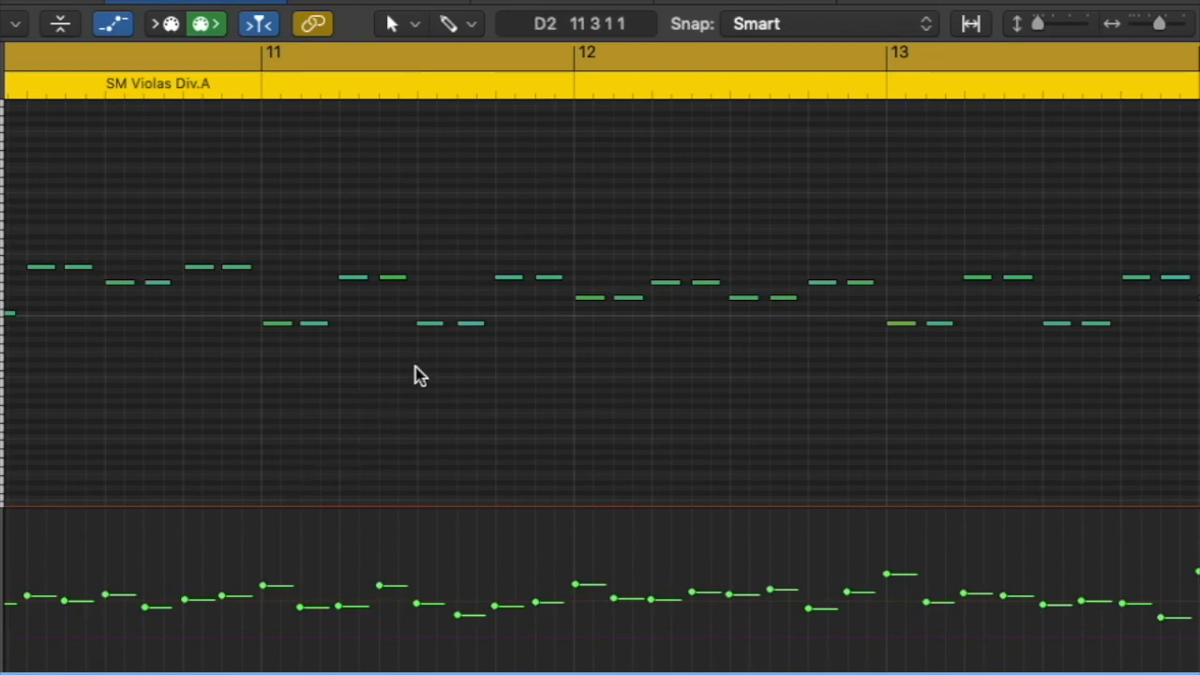
{"action": "scroll", "coordinate": [418, 374], "scroll_direction": "right", "scroll_amount": 2}
{"action": "scroll", "coordinate": [419, 374], "scroll_direction": "right", "scroll_amount": 3}
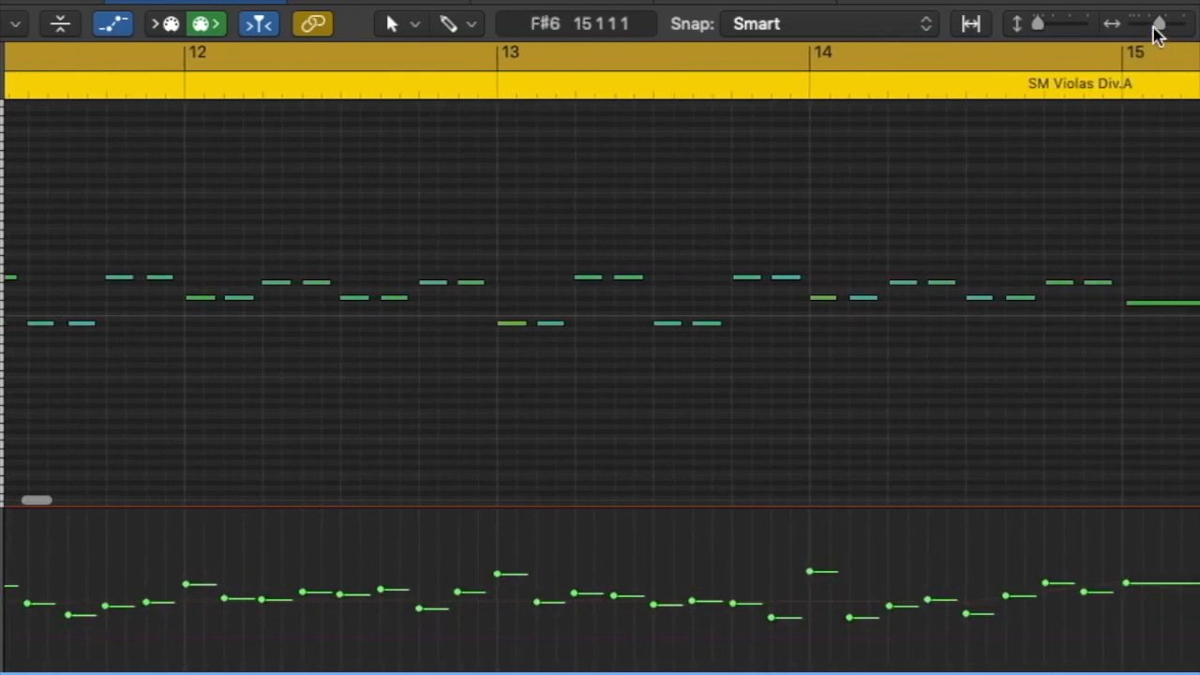
{"action": "left_click_drag", "start_coordinate": [1156, 23], "coordinate": [1153, 29]}
{"action": "scroll", "coordinate": [99, 581], "scroll_direction": "left", "scroll_amount": 10}
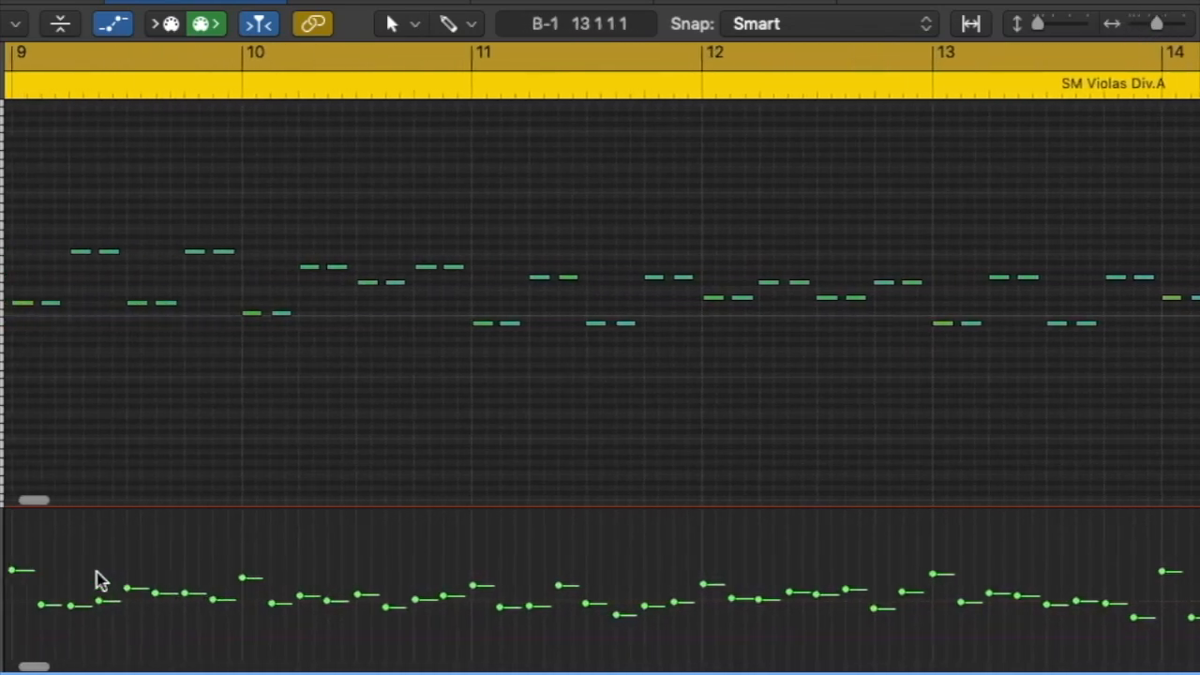
{"action": "scroll", "coordinate": [108, 581], "scroll_direction": "left", "scroll_amount": 1}
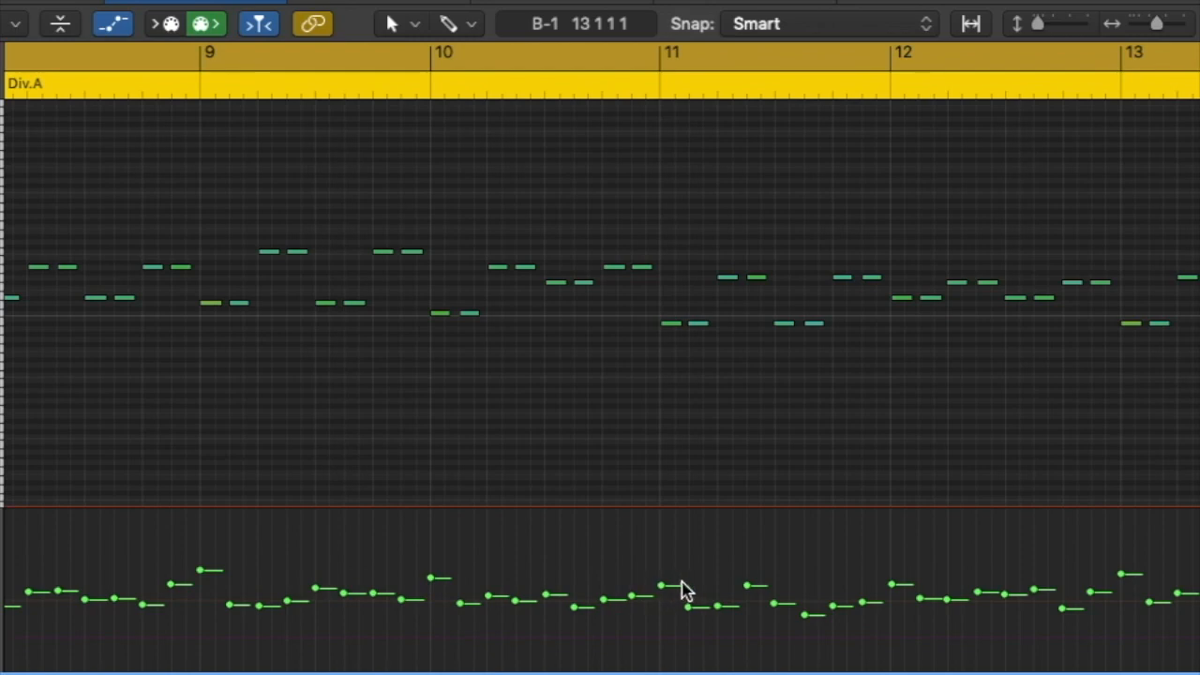
{"action": "left_click_drag", "start_coordinate": [659, 585], "coordinate": [660, 581]}
{"action": "scroll", "coordinate": [755, 596], "scroll_direction": "right", "scroll_amount": 10}
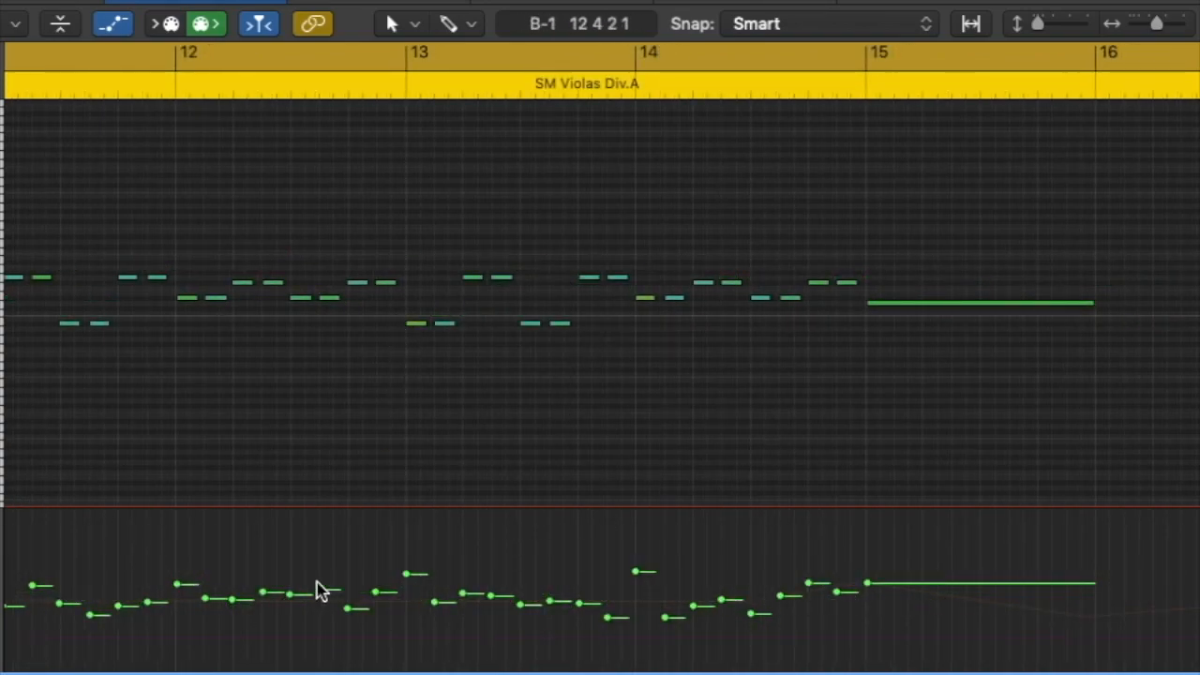
{"action": "scroll", "coordinate": [313, 590], "scroll_direction": "left", "scroll_amount": 7}
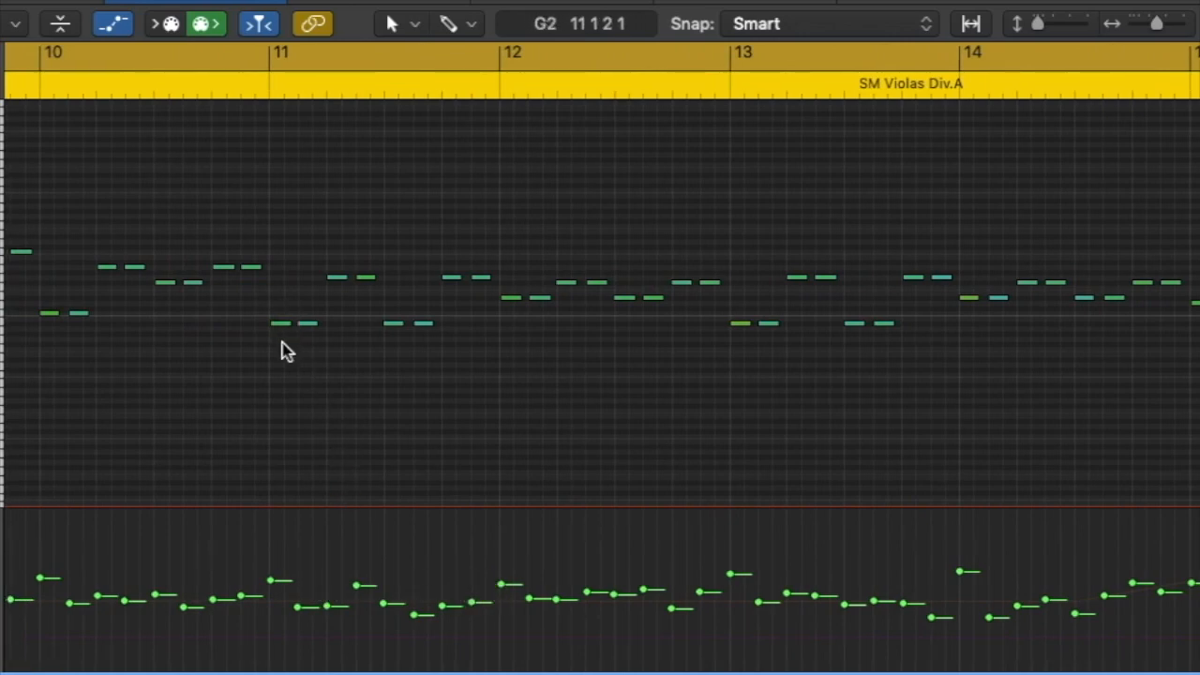
Switch the automation lane of SM Violas Div.A to Modulation
{"action": "scroll", "coordinate": [259, 289], "scroll_direction": "left", "scroll_amount": 5}
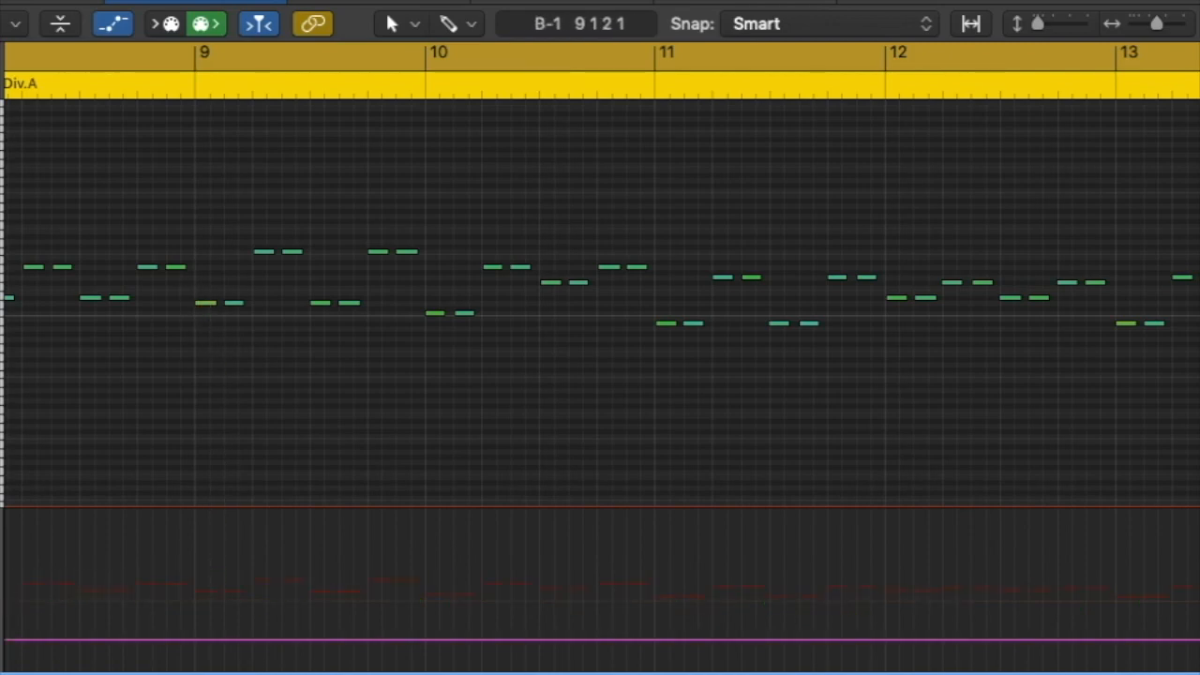
{"action": "left_click", "coordinate": [2, 602]}
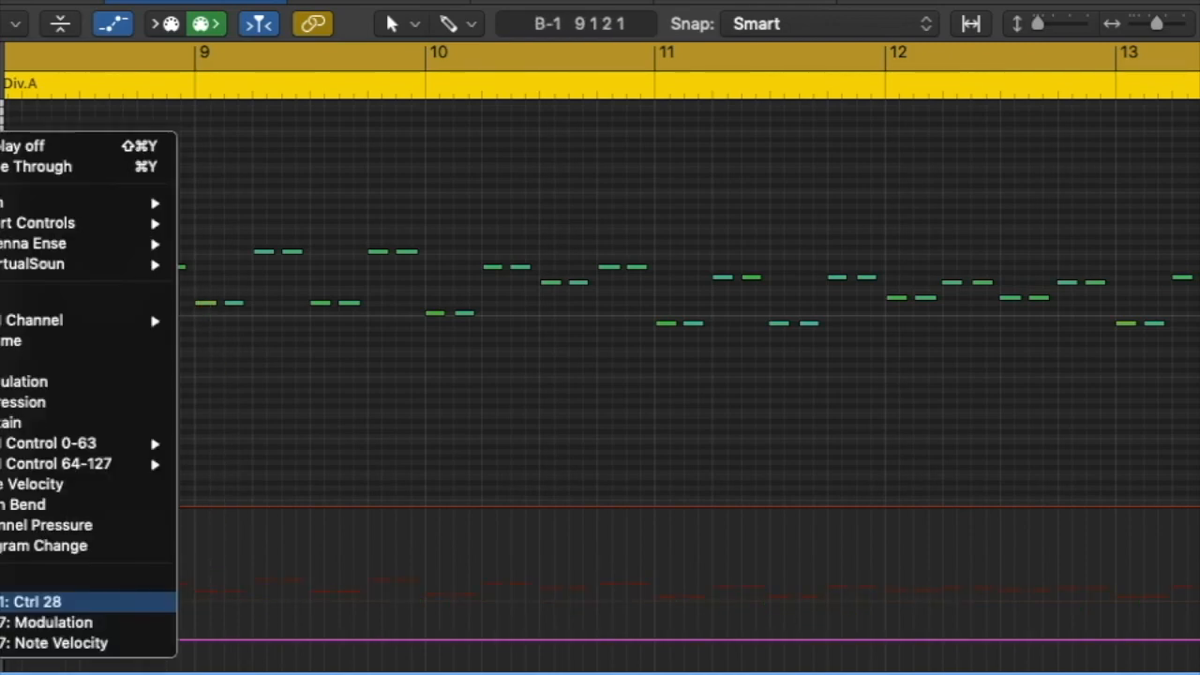
{"action": "left_click", "coordinate": [8, 623]}
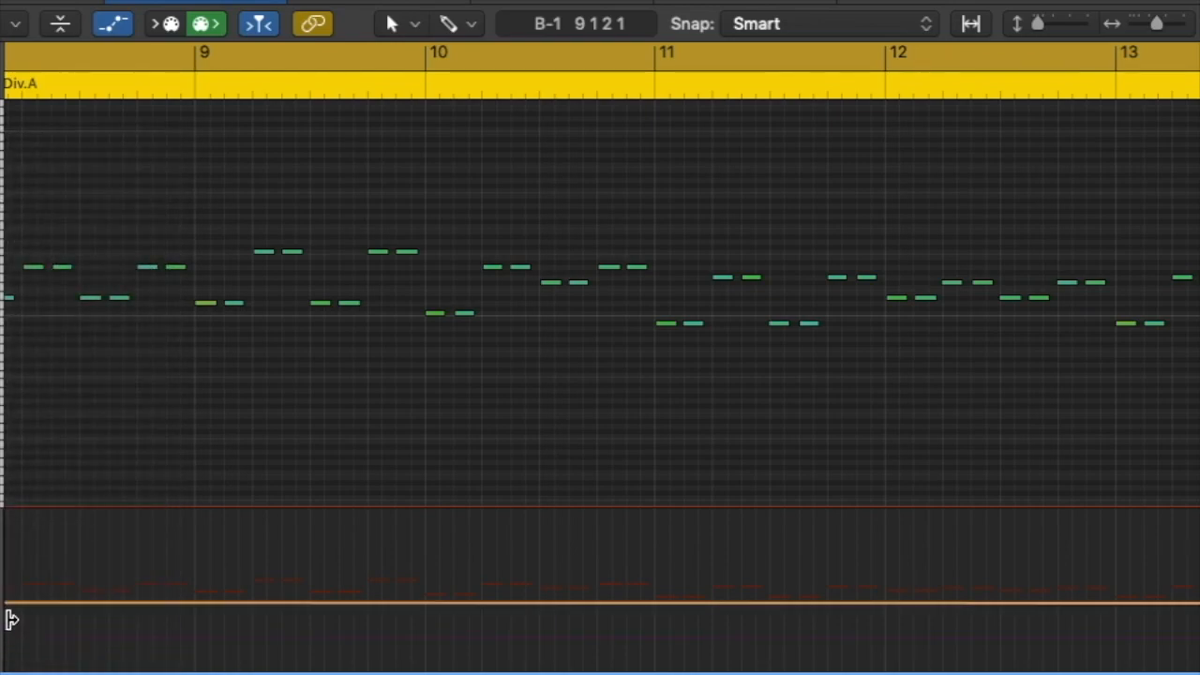
Examine the modulation curve of SM Violas Div.A from bar 3 to bar 16 and play the region
{"action": "left_click_drag", "start_coordinate": [1154, 21], "coordinate": [1150, 21]}
{"action": "scroll", "coordinate": [501, 505], "scroll_direction": "left", "scroll_amount": 10}
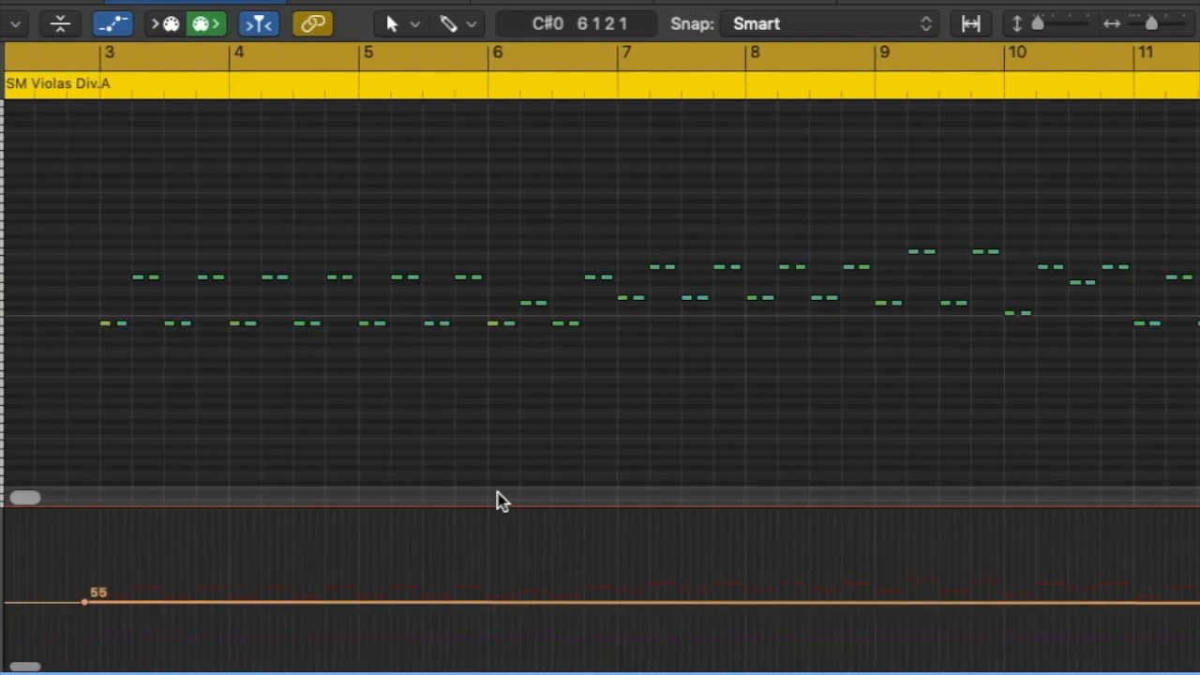
{"action": "scroll", "coordinate": [729, 600], "scroll_direction": "right", "scroll_amount": 12}
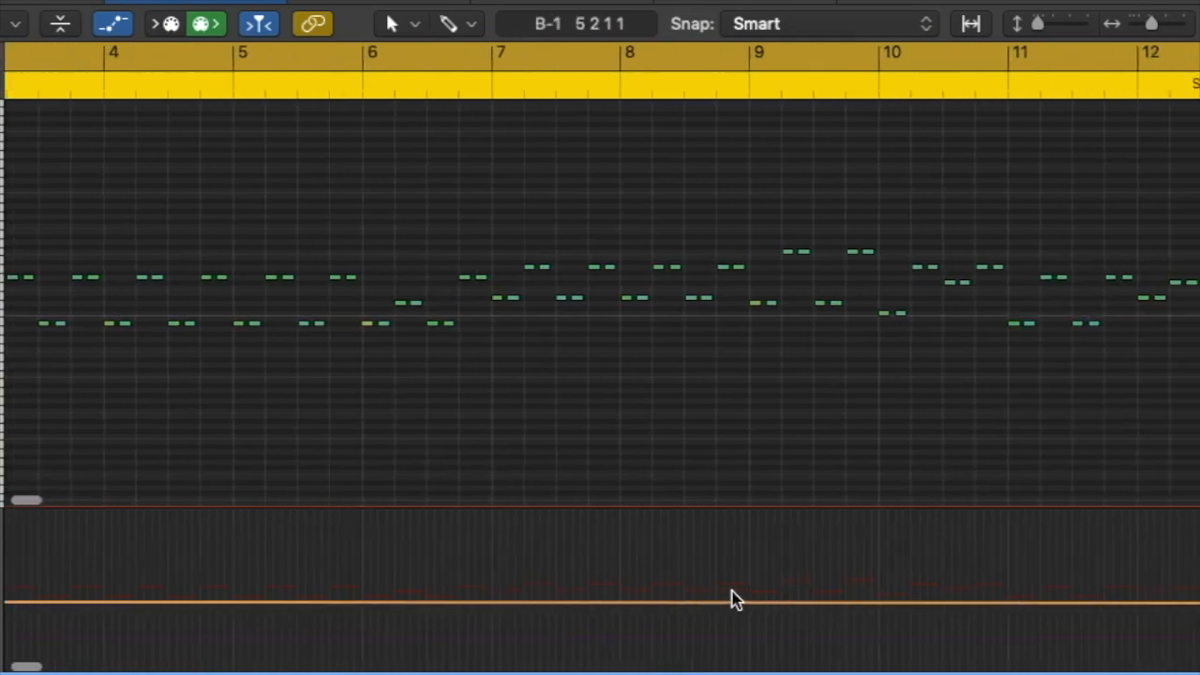
{"action": "scroll", "coordinate": [729, 600], "scroll_direction": "right", "scroll_amount": 2}
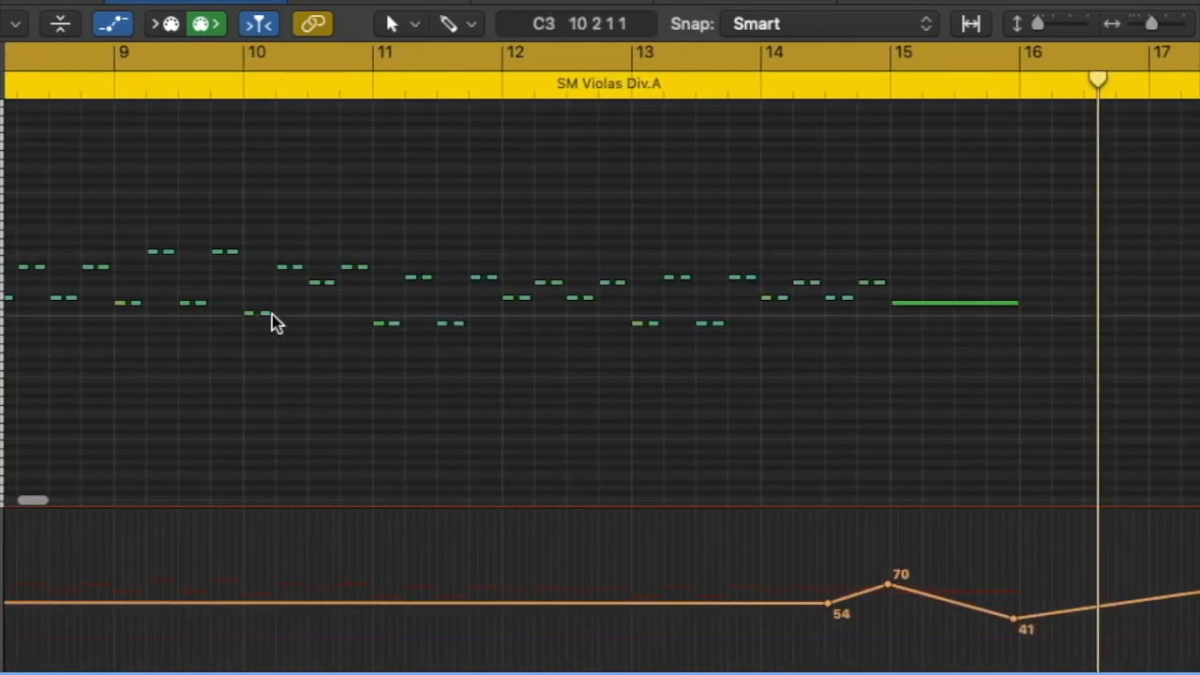
{"action": "scroll", "coordinate": [733, 325], "scroll_direction": "left", "scroll_amount": 6}
{"action": "scroll", "coordinate": [730, 327], "scroll_direction": "right", "scroll_amount": 5}
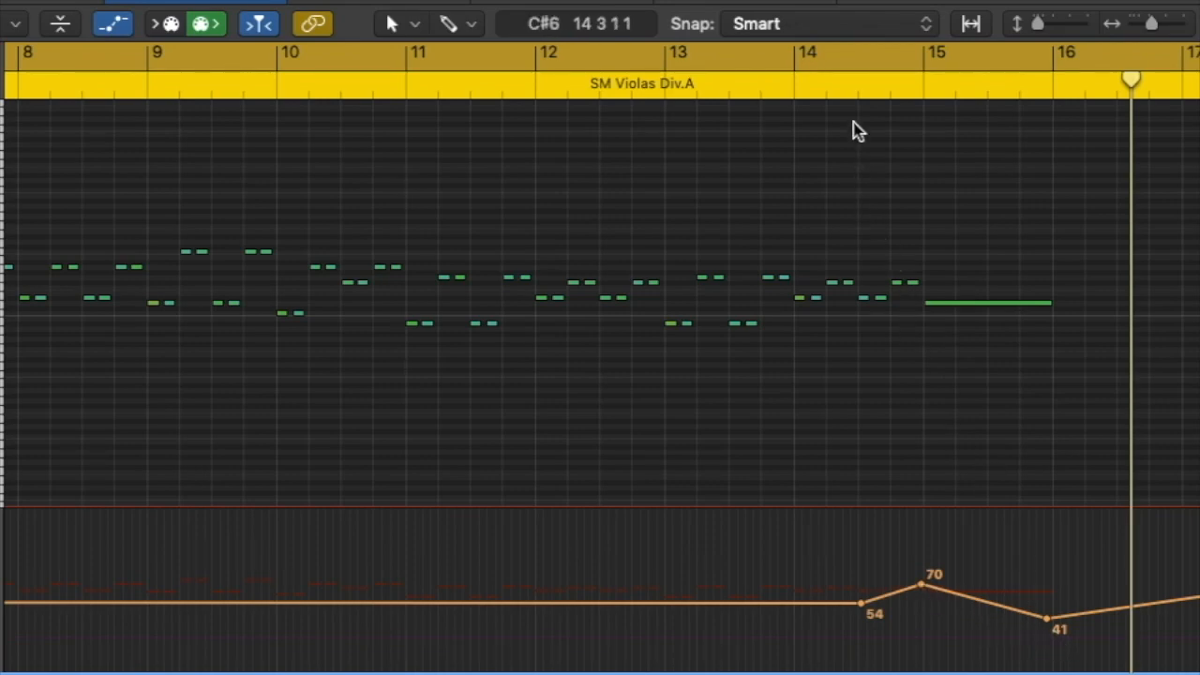
{"action": "left_click", "coordinate": [795, 86]}
{"action": "key", "text": "space"}
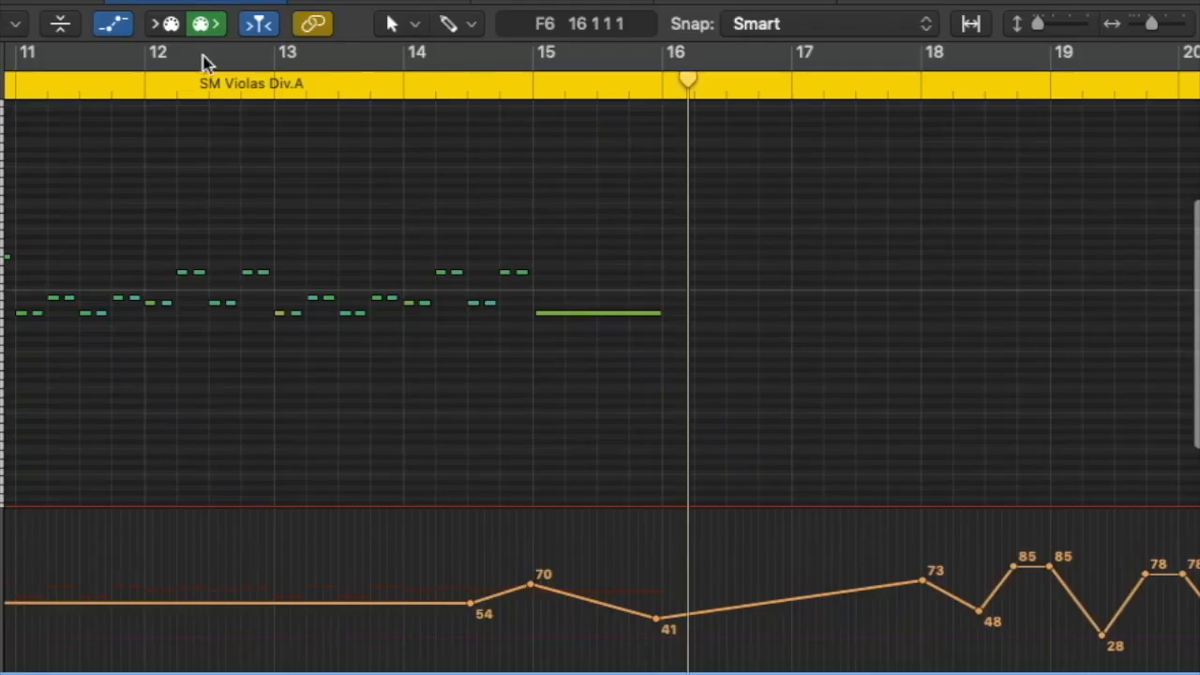
Play SM Violas Div.B in the Piano Roll from about bar 5
{"action": "scroll", "coordinate": [219, 219], "scroll_direction": "left", "scroll_amount": 15}
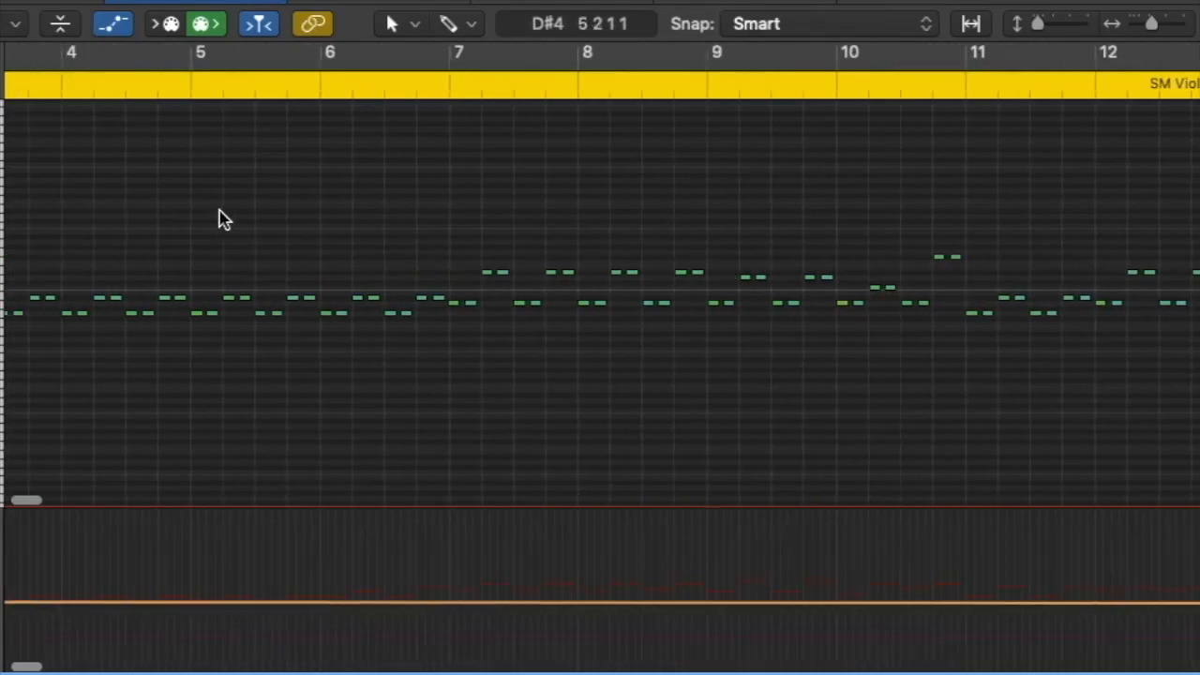
{"action": "left_click", "coordinate": [193, 96]}
{"action": "key", "text": "space"}
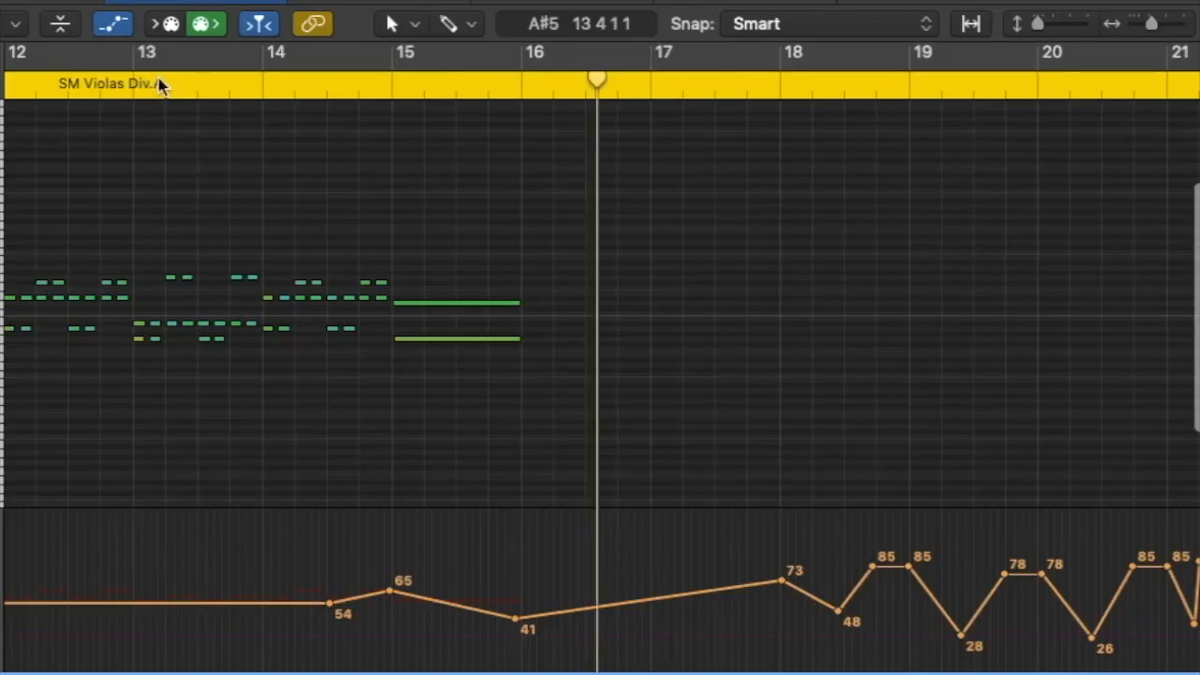
Play the SM Violas Div.A and Div.B regions together while viewing their combined notes in the Piano Roll
{"action": "scroll", "coordinate": [171, 179], "scroll_direction": "left", "scroll_amount": 10}
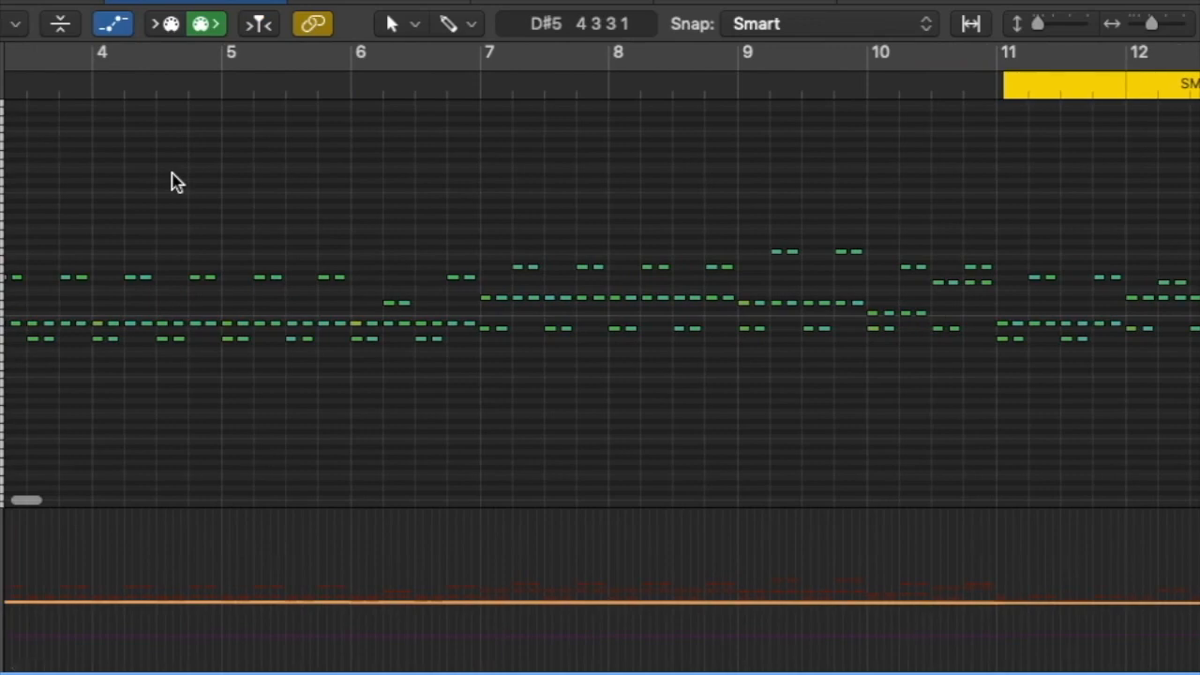
{"action": "scroll", "coordinate": [172, 180], "scroll_direction": "left", "scroll_amount": 3}
{"action": "key", "text": "c"}
{"action": "key", "text": "space"}
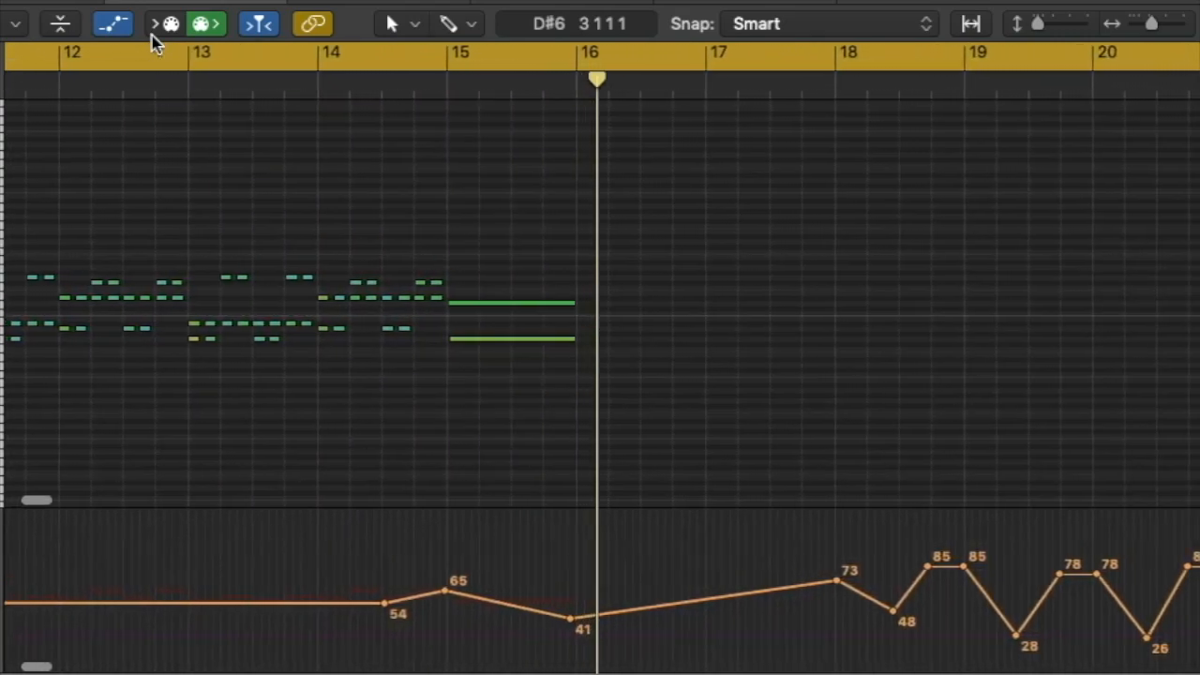
{"action": "scroll", "coordinate": [216, 155], "scroll_direction": "left", "scroll_amount": 10}
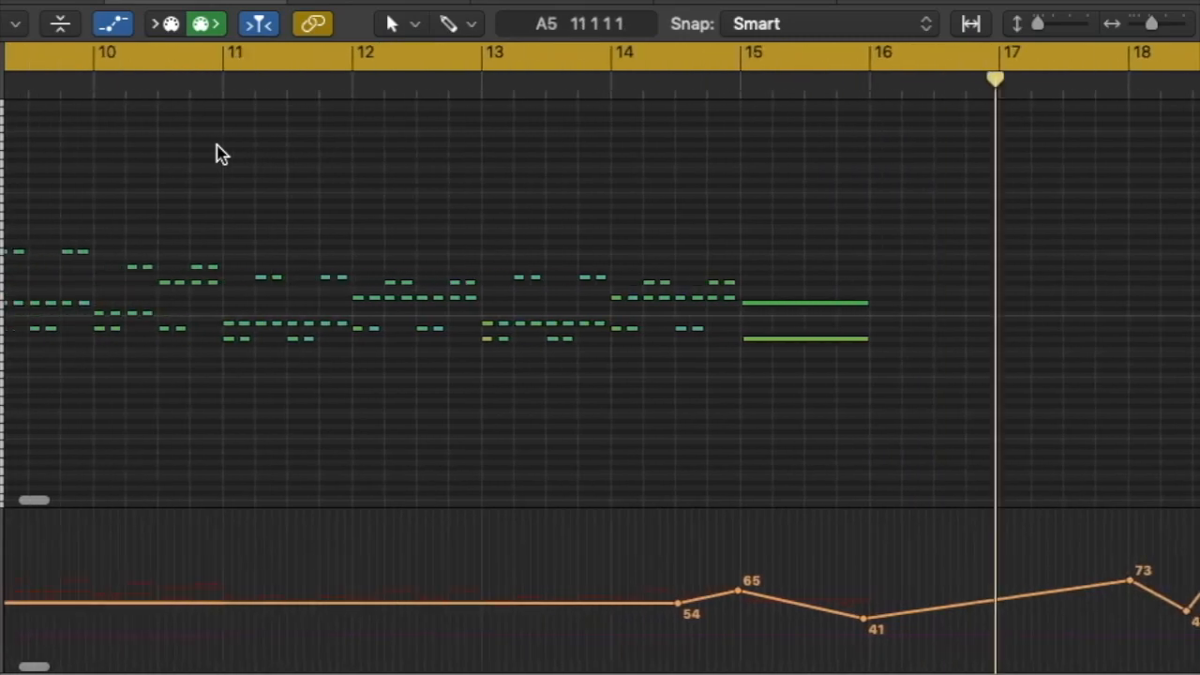
Select the solo and section regions of both violin parts and open them together in the Piano Roll
{"action": "scroll", "coordinate": [215, 154], "scroll_direction": "left", "scroll_amount": 4}
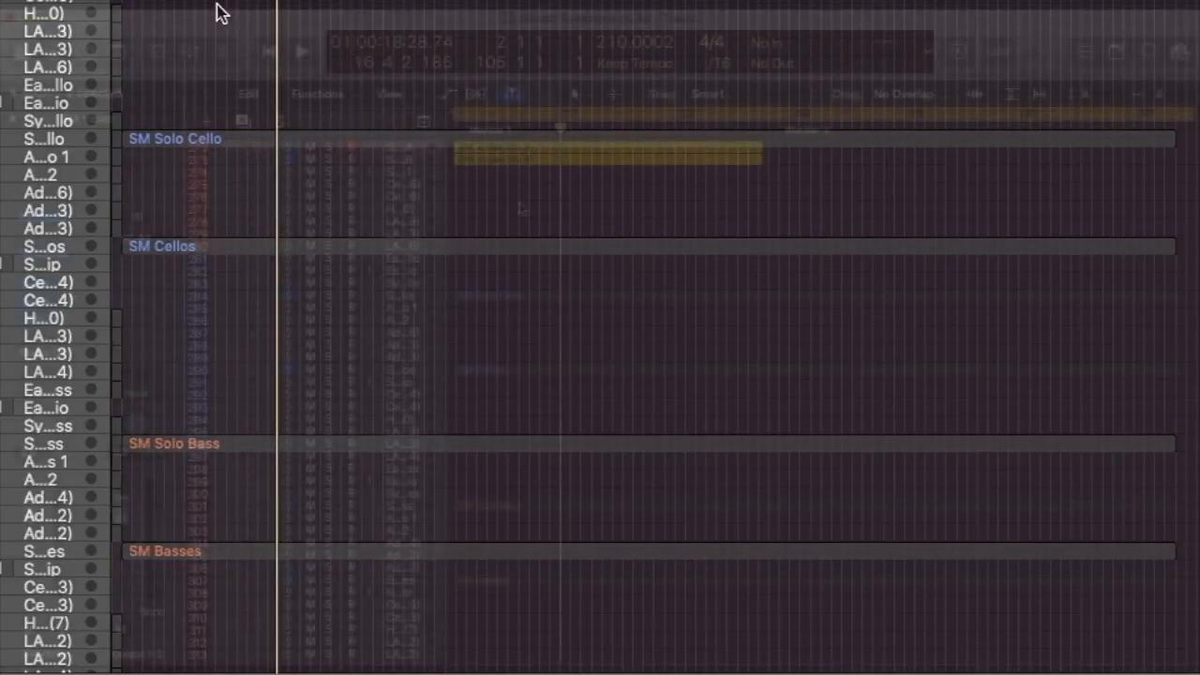
{"action": "scroll", "coordinate": [520, 208], "scroll_direction": "up", "scroll_amount": 10}
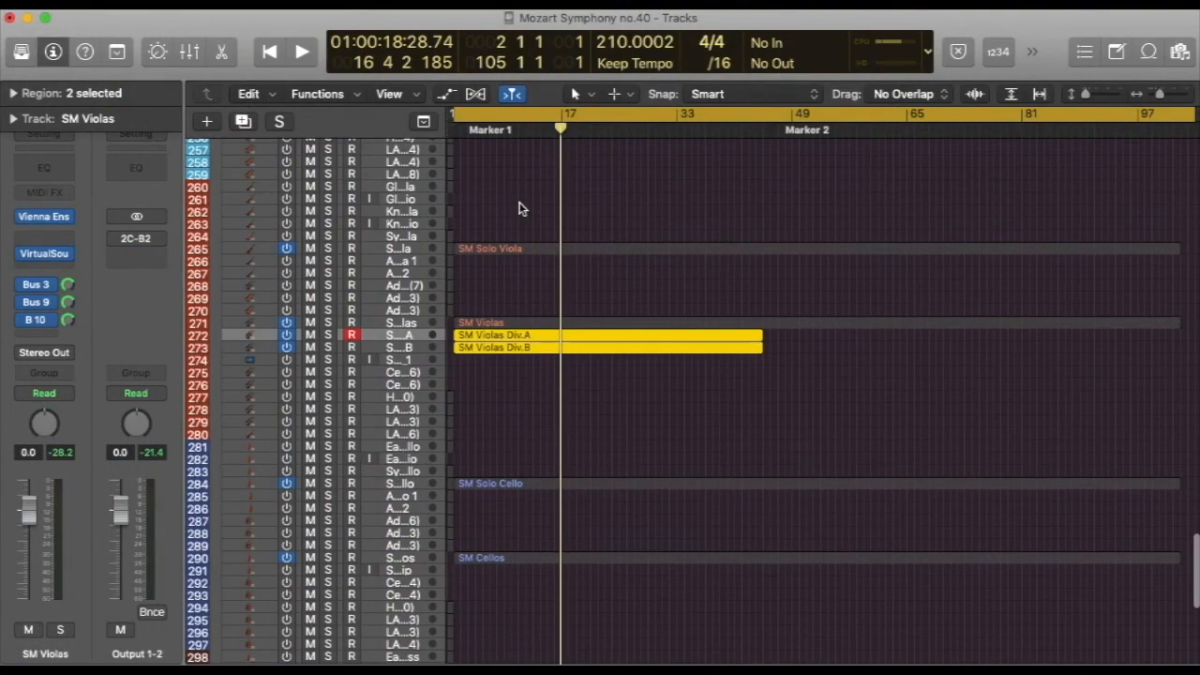
{"action": "scroll", "coordinate": [521, 208], "scroll_direction": "up", "scroll_amount": 6}
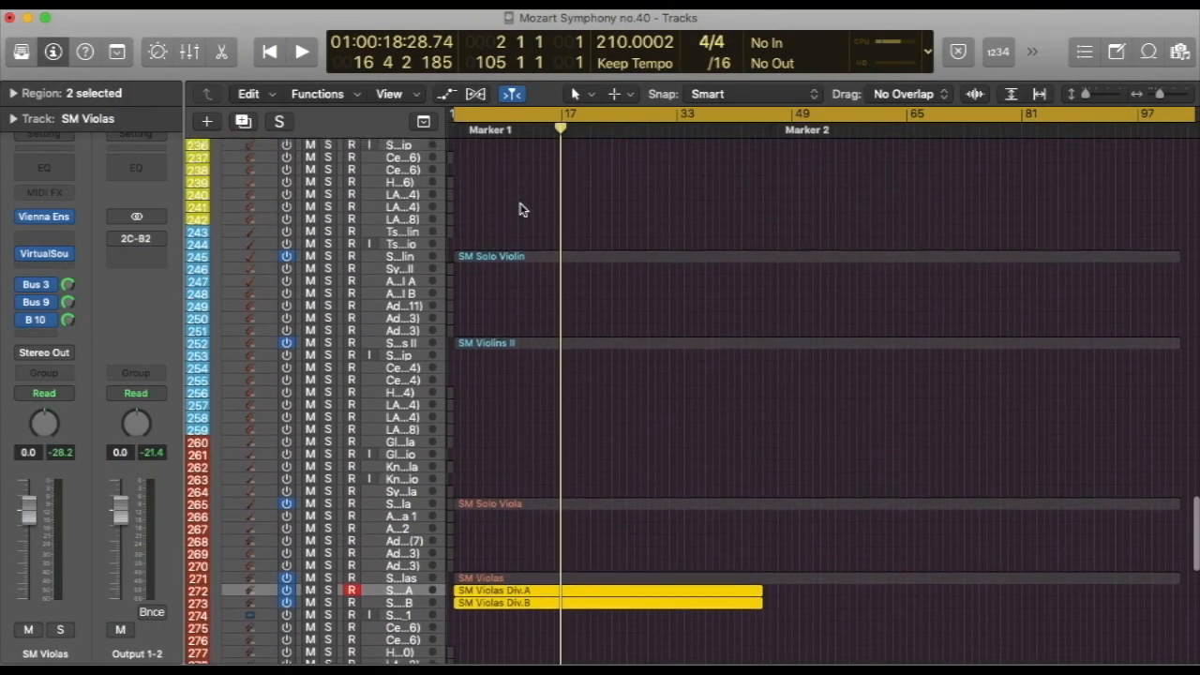
{"action": "left_click_drag", "start_coordinate": [527, 379], "coordinate": [505, 248]}
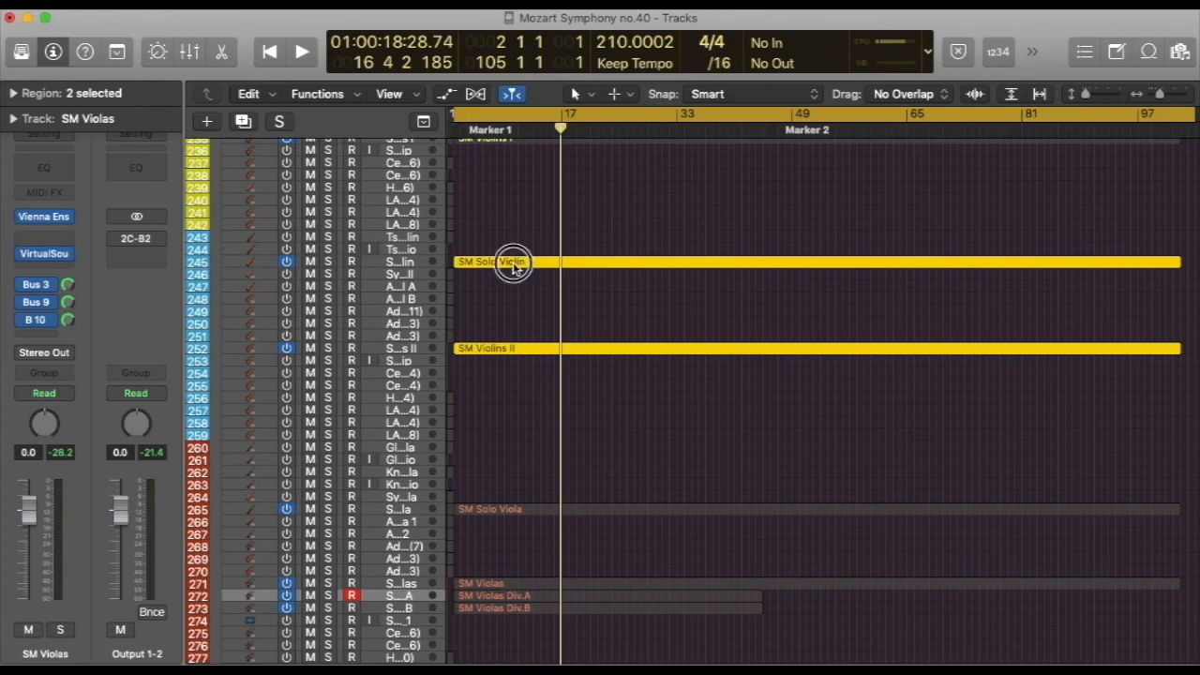
{"action": "double_click", "coordinate": [514, 265]}
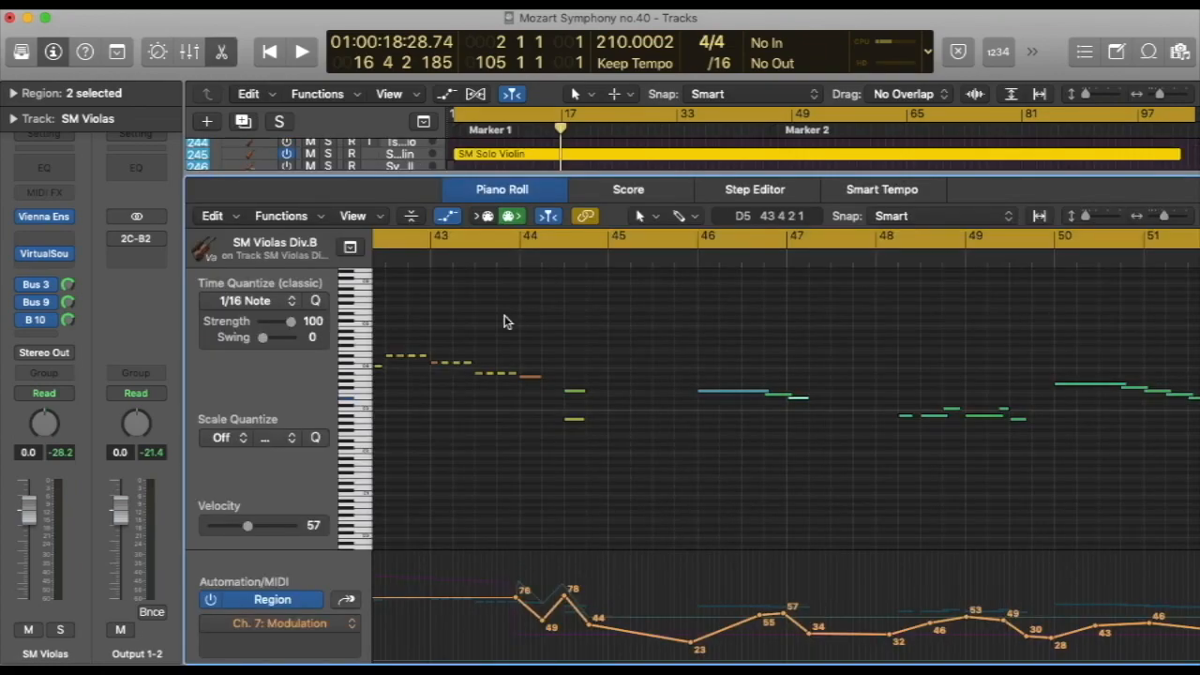
Play the combined violin regions from bar 17 to about bar 18
{"action": "key", "text": "space"}
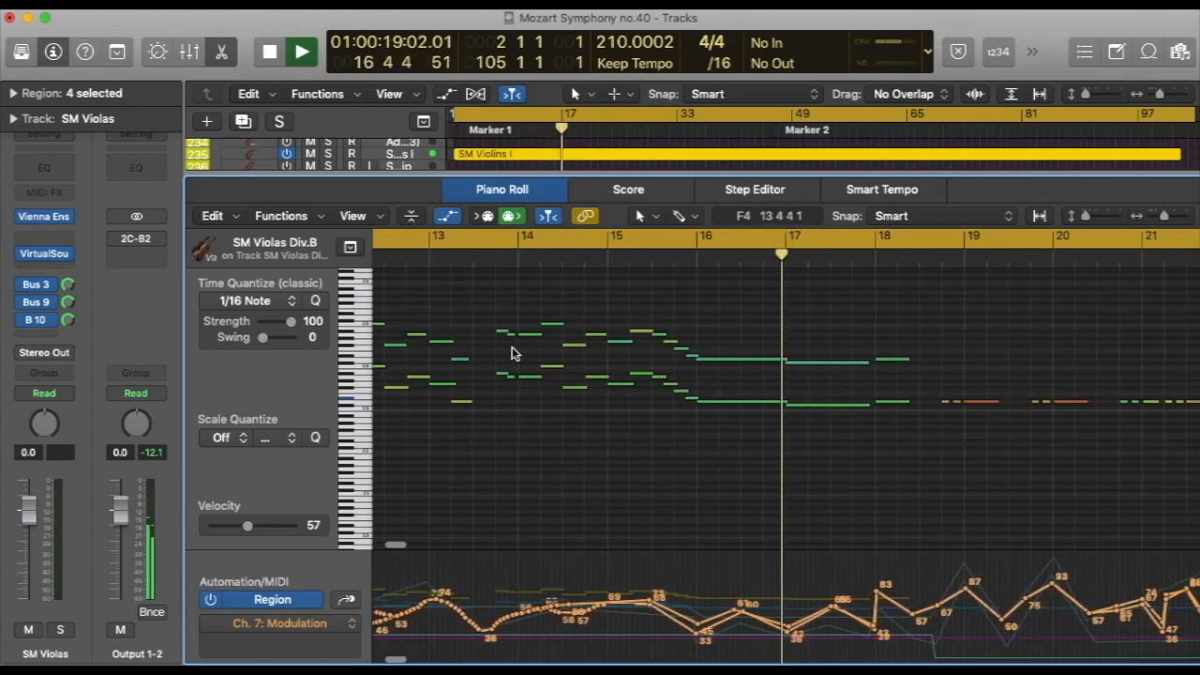
{"action": "key", "text": "space"}
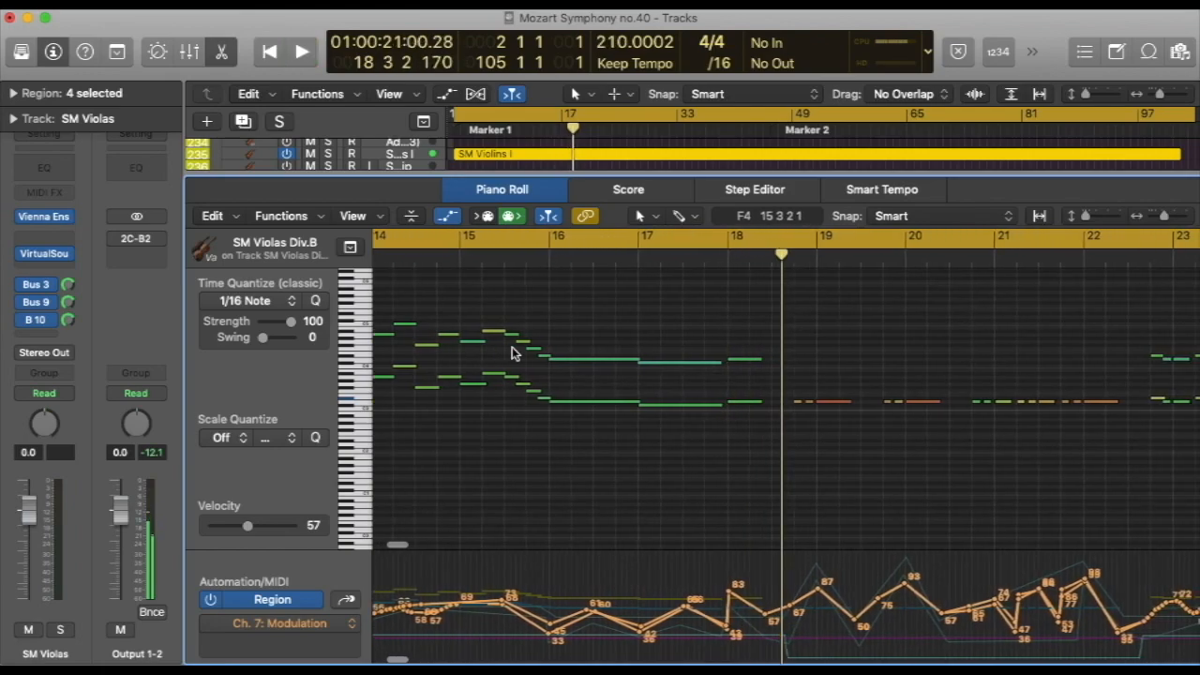
{"action": "scroll", "coordinate": [516, 351], "scroll_direction": "left", "scroll_amount": 10}
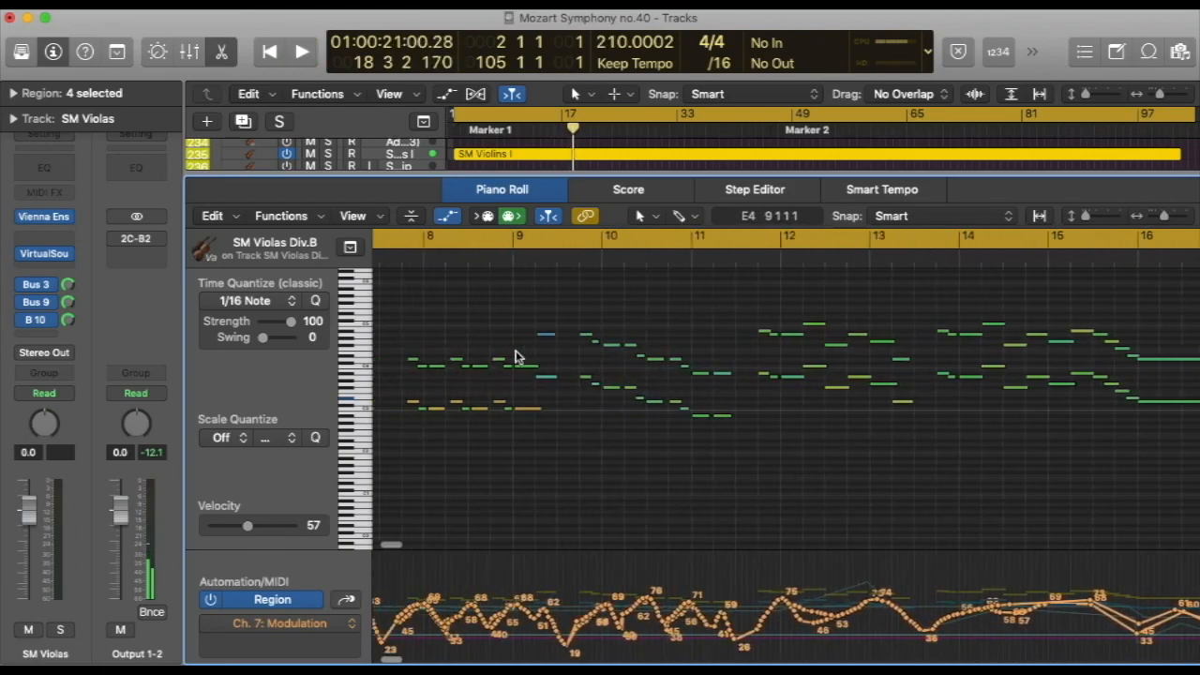
Open the SM Violins I region alone in the Piano Roll and play it from the middle of bar 3
{"action": "double_click", "coordinate": [488, 172]}
{"action": "left_click", "coordinate": [489, 194]}
{"action": "double_click", "coordinate": [484, 154]}
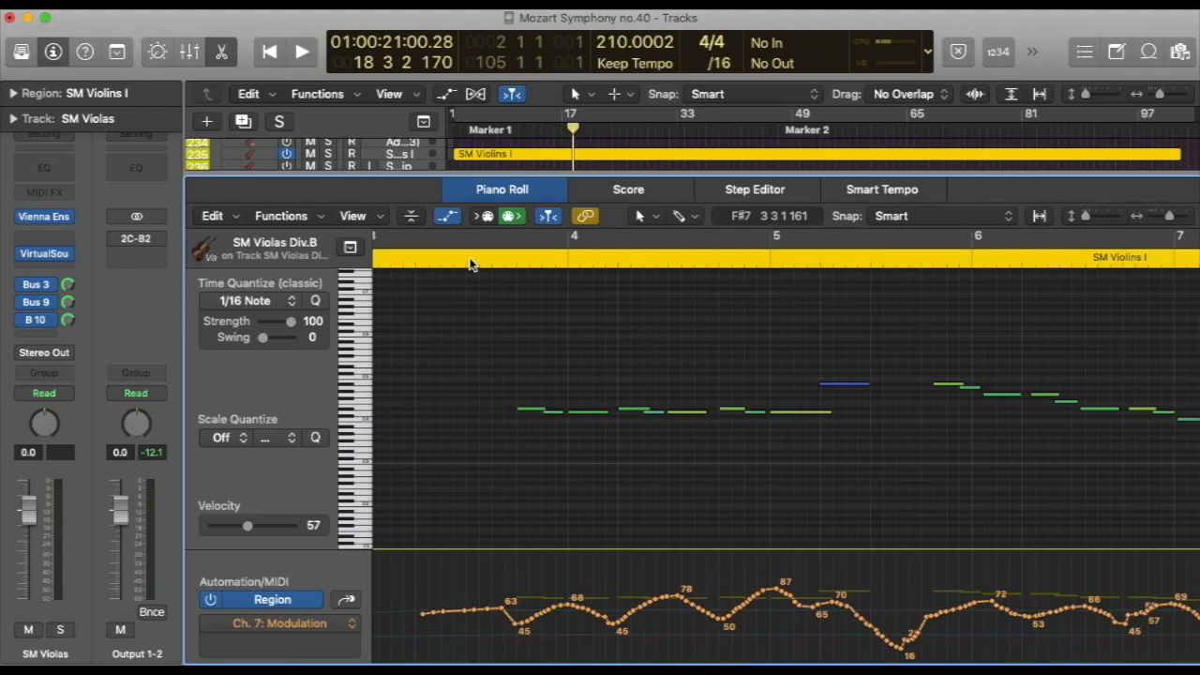
{"action": "left_click", "coordinate": [466, 261]}
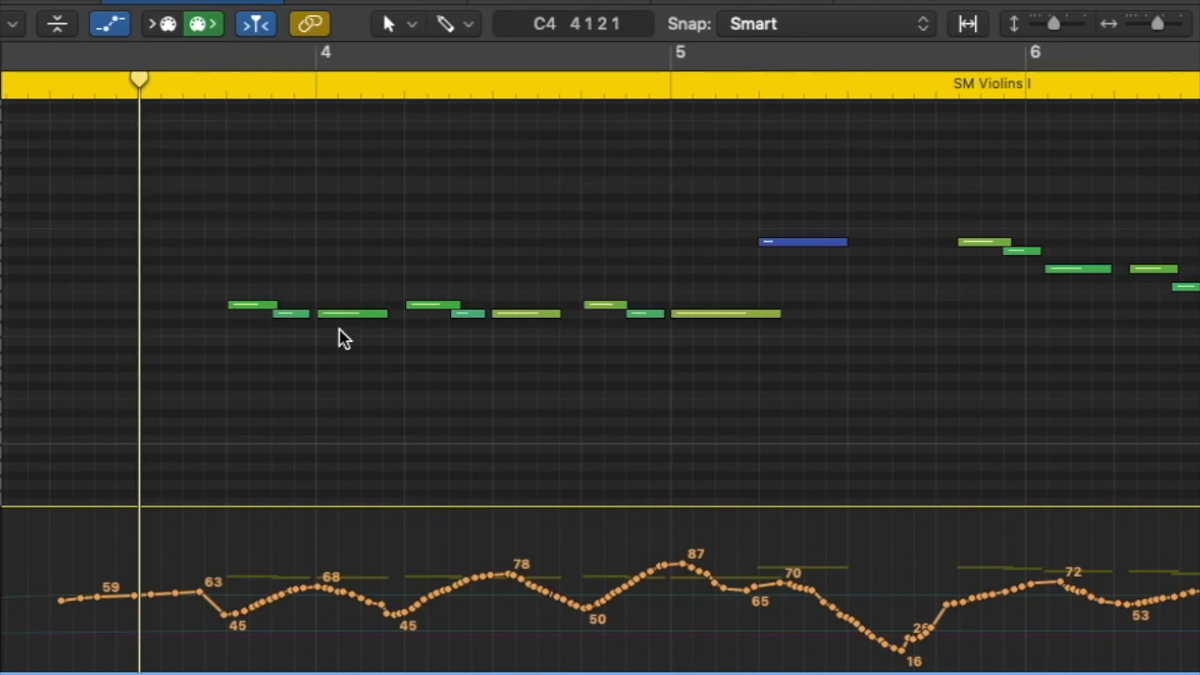
{"action": "key", "text": "space"}
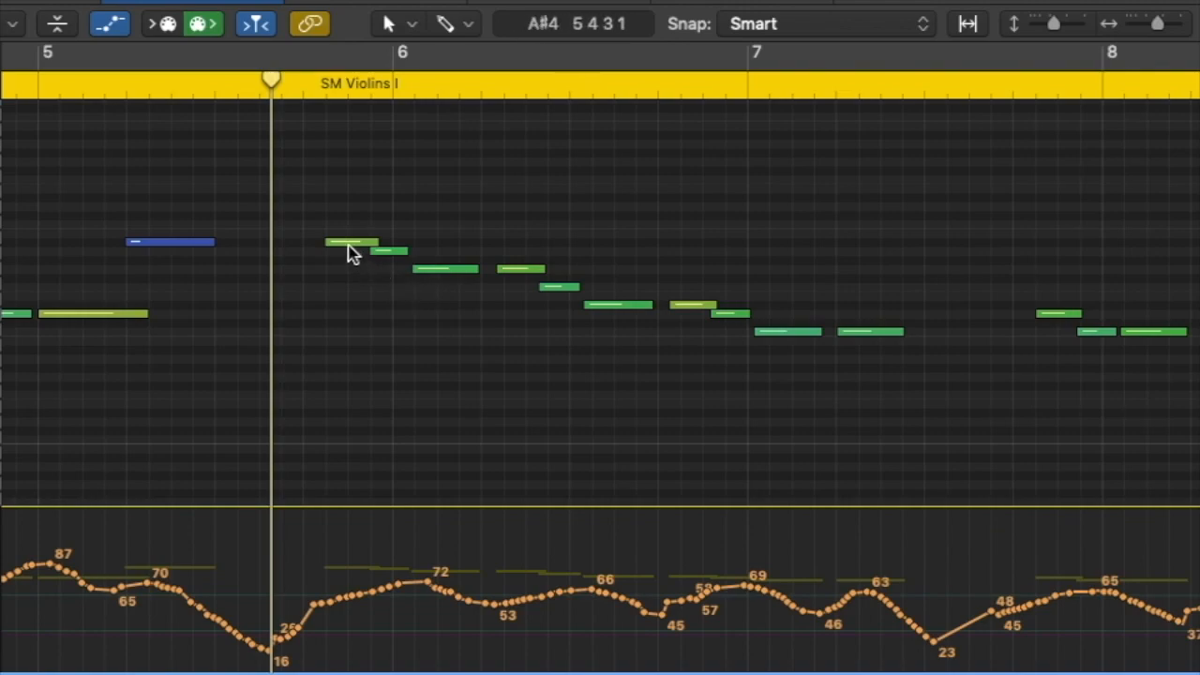
Examine the note overlaps of SM Violins I in bars 5 to 7 at closer zoom and play that phrase
{"action": "mouse_move", "coordinate": [348, 253]}
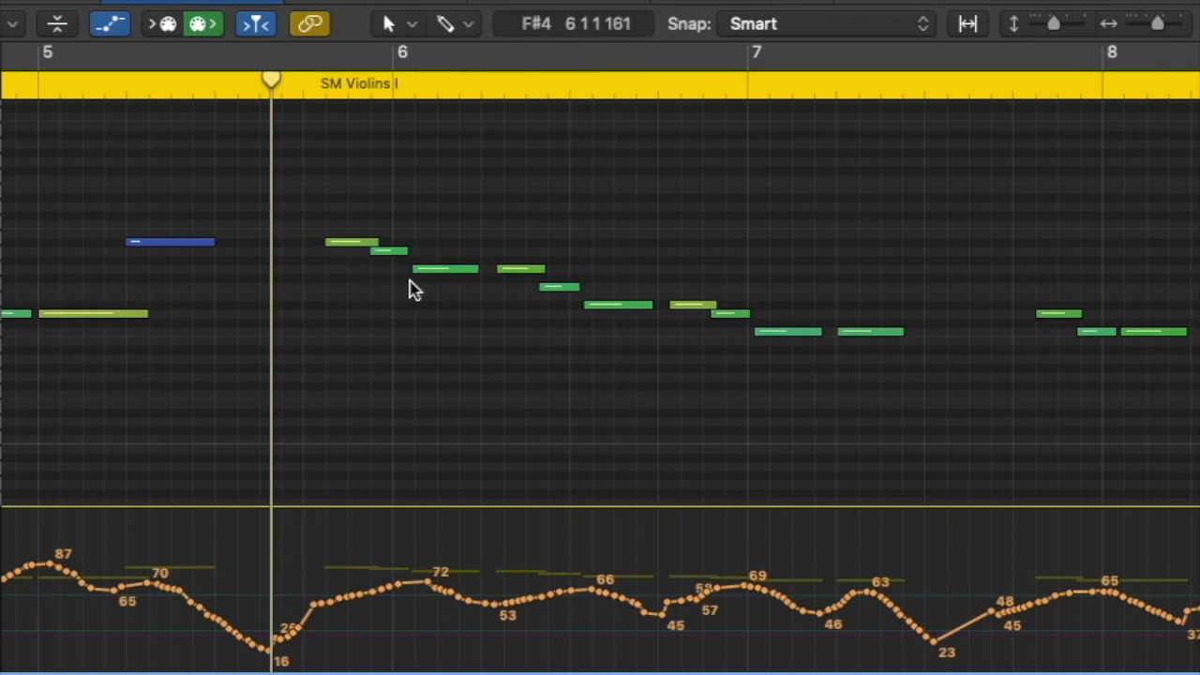
{"action": "left_click_drag", "start_coordinate": [1159, 32], "coordinate": [1164, 30]}
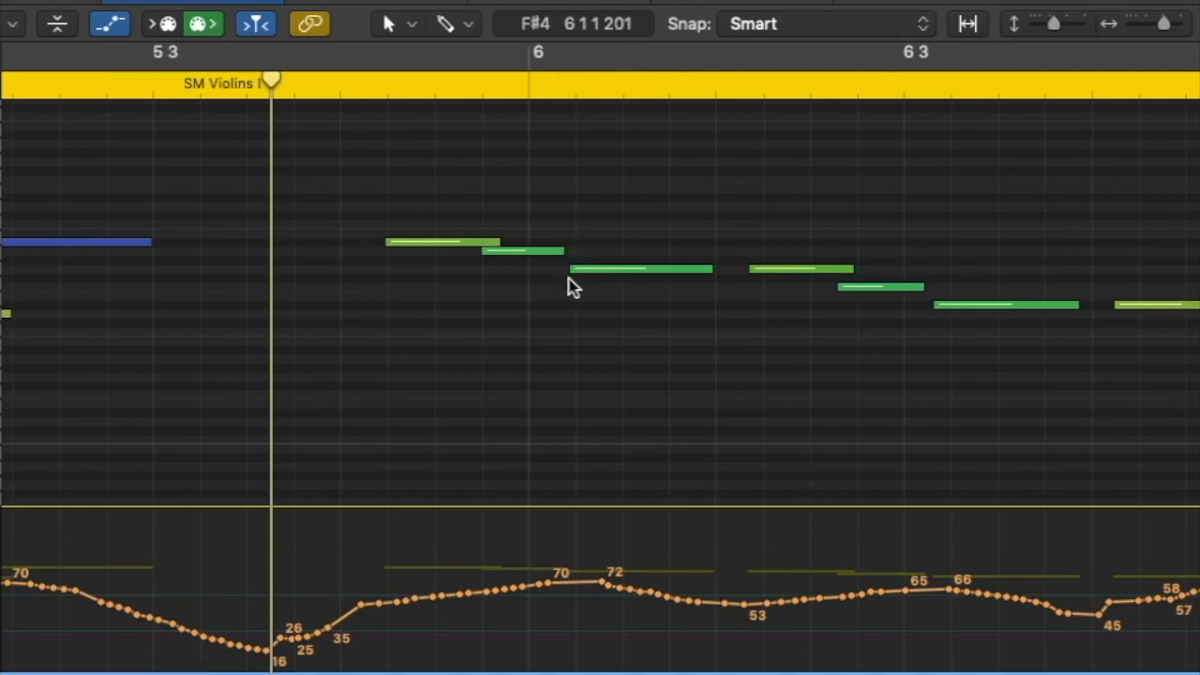
{"action": "left_click_drag", "start_coordinate": [1163, 23], "coordinate": [1158, 24]}
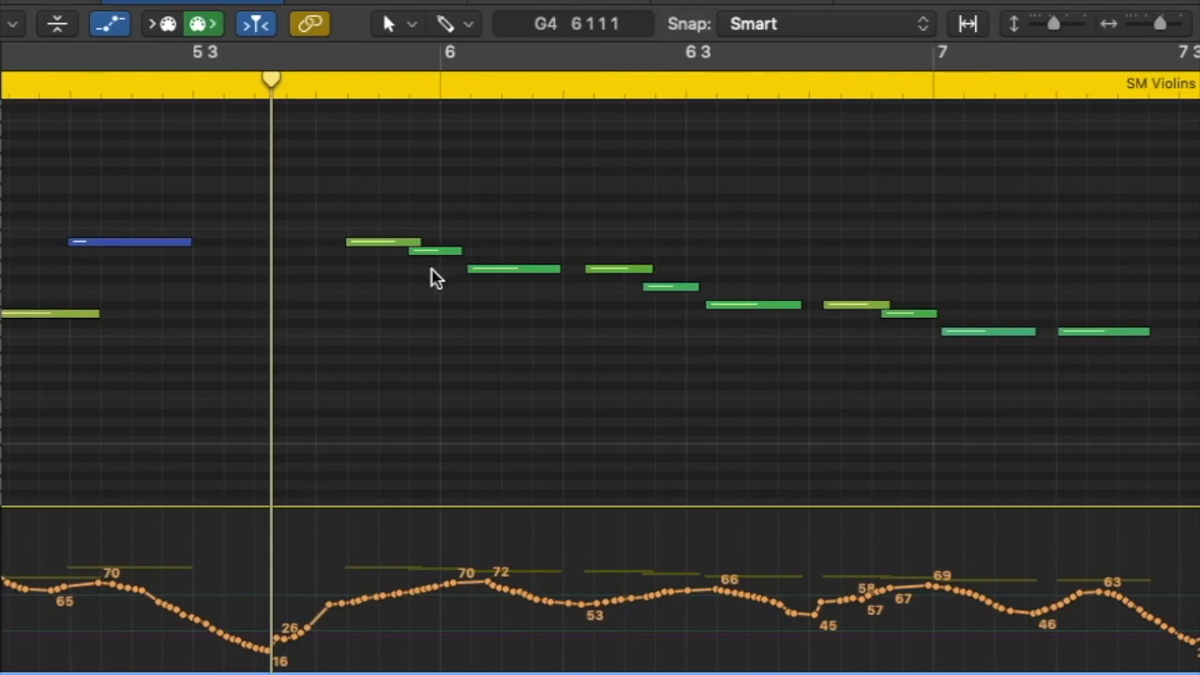
{"action": "scroll", "coordinate": [371, 338], "scroll_direction": "right", "scroll_amount": 5}
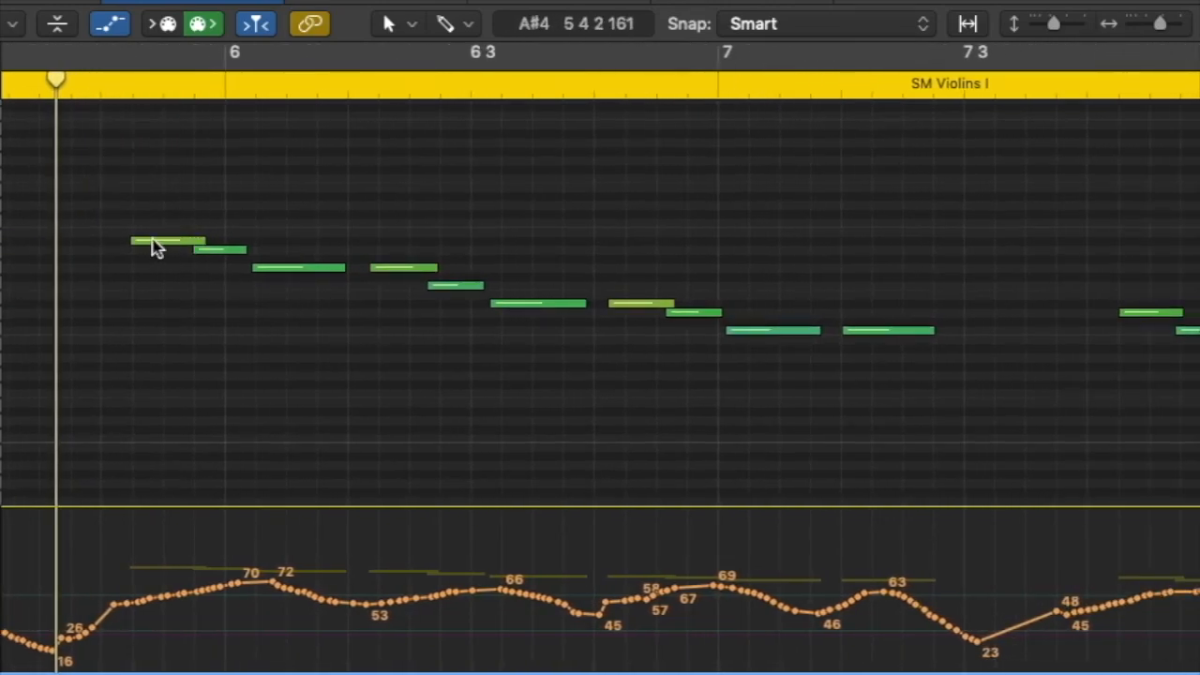
{"action": "key", "text": "space"}
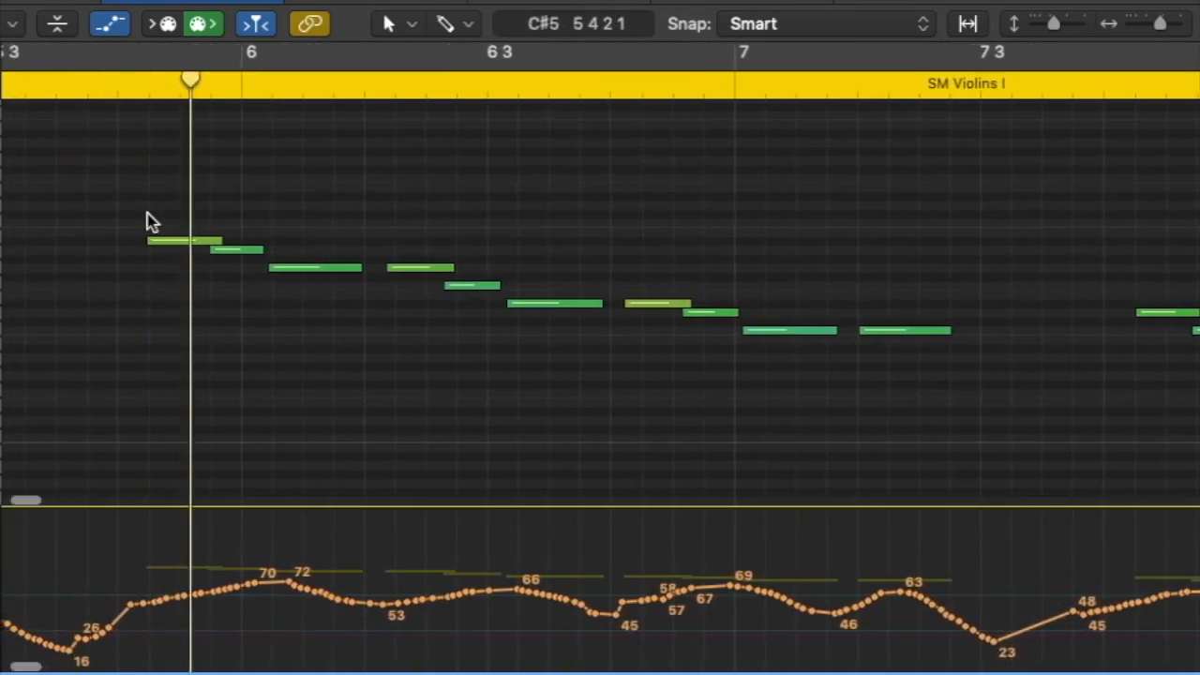
{"action": "key", "text": "space"}
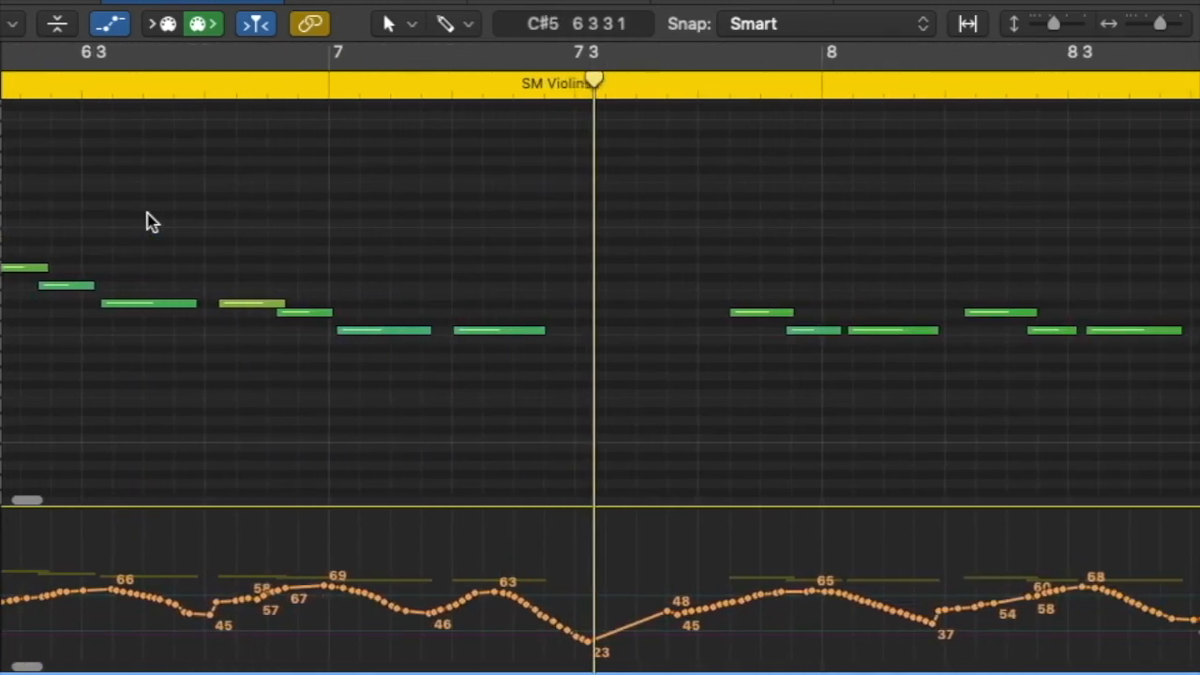
{"action": "scroll", "coordinate": [160, 225], "scroll_direction": "left", "scroll_amount": 5}
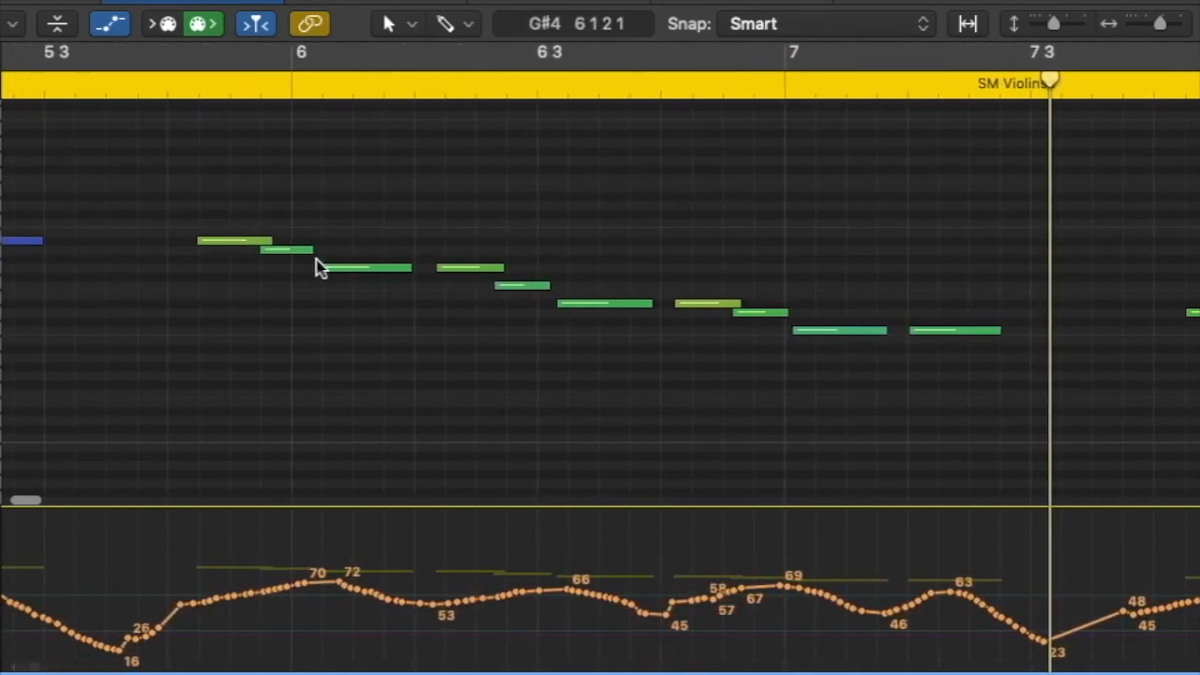
Try lengthening the second short note of each three-note group in bars 5 to 7 to overlap the following note, and play the phrase
{"action": "mouse_move", "coordinate": [311, 252]}
{"action": "left_click_drag", "start_coordinate": [311, 252], "coordinate": [331, 264]}
{"action": "left_click_drag", "start_coordinate": [551, 285], "coordinate": [577, 287]}
{"action": "left_click_drag", "start_coordinate": [783, 313], "coordinate": [803, 328]}
{"action": "left_click", "coordinate": [101, 92]}
{"action": "key", "text": "space"}
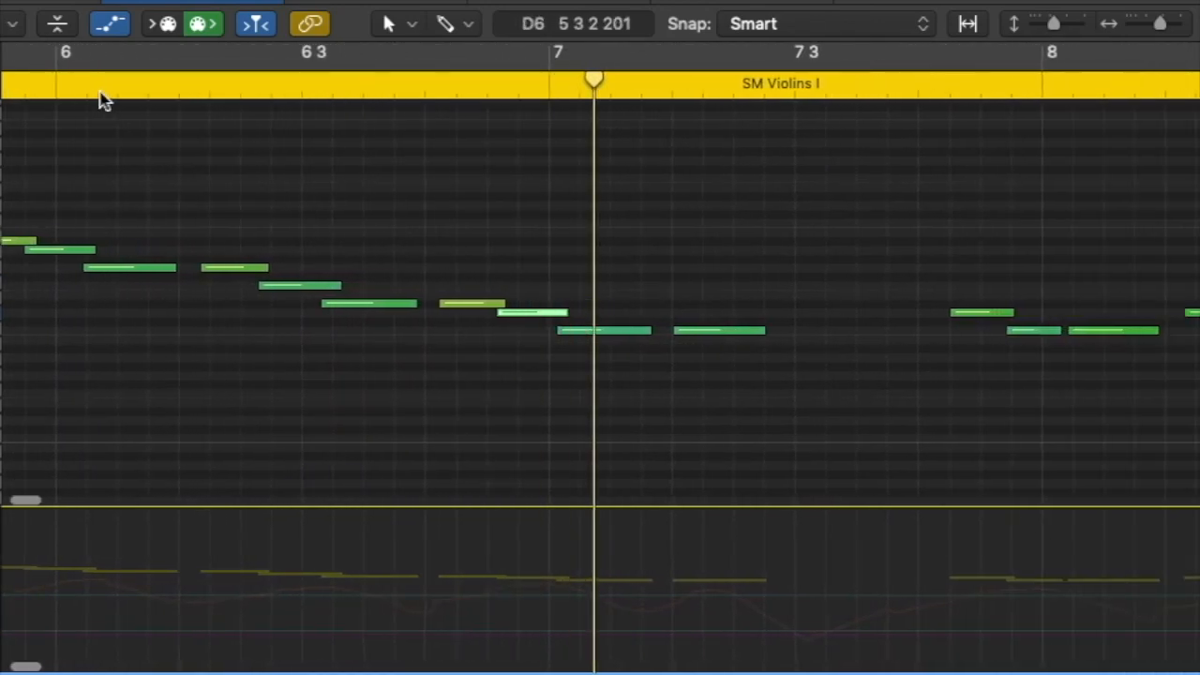
{"action": "key", "text": "space"}
{"action": "scroll", "coordinate": [99, 105], "scroll_direction": "left", "scroll_amount": 8}
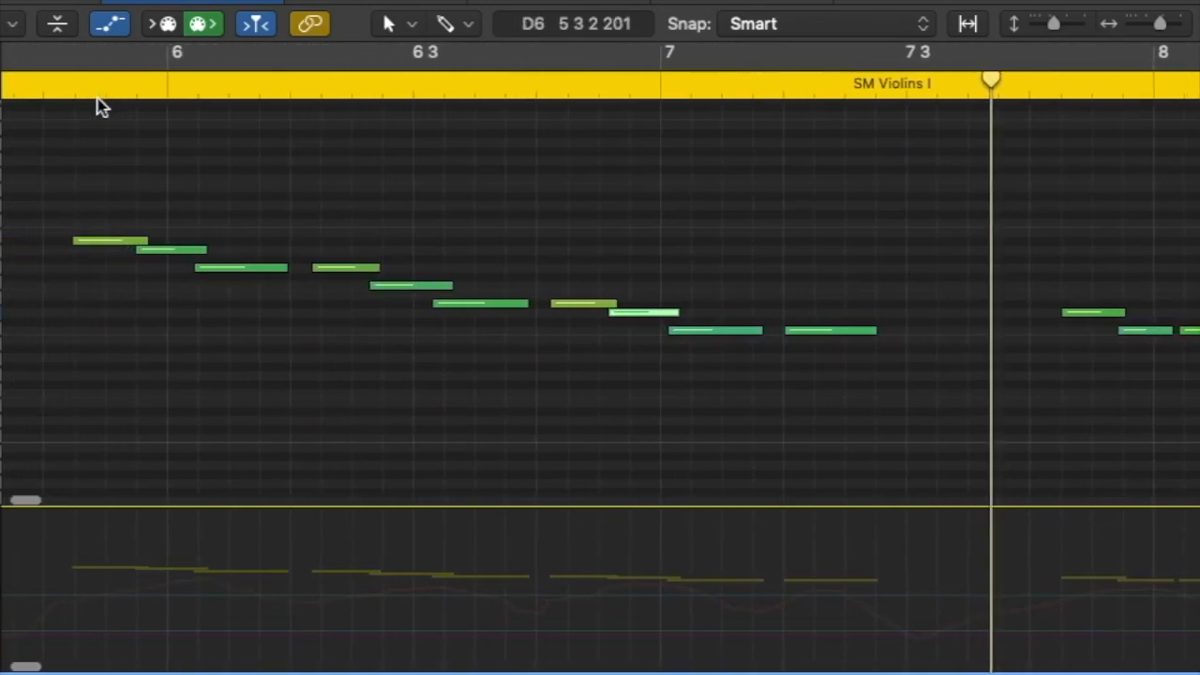
Undo the note-length changes in bars 5 to 7 and replay the phrase from just before bar 6
{"action": "key", "text": "super+z"}
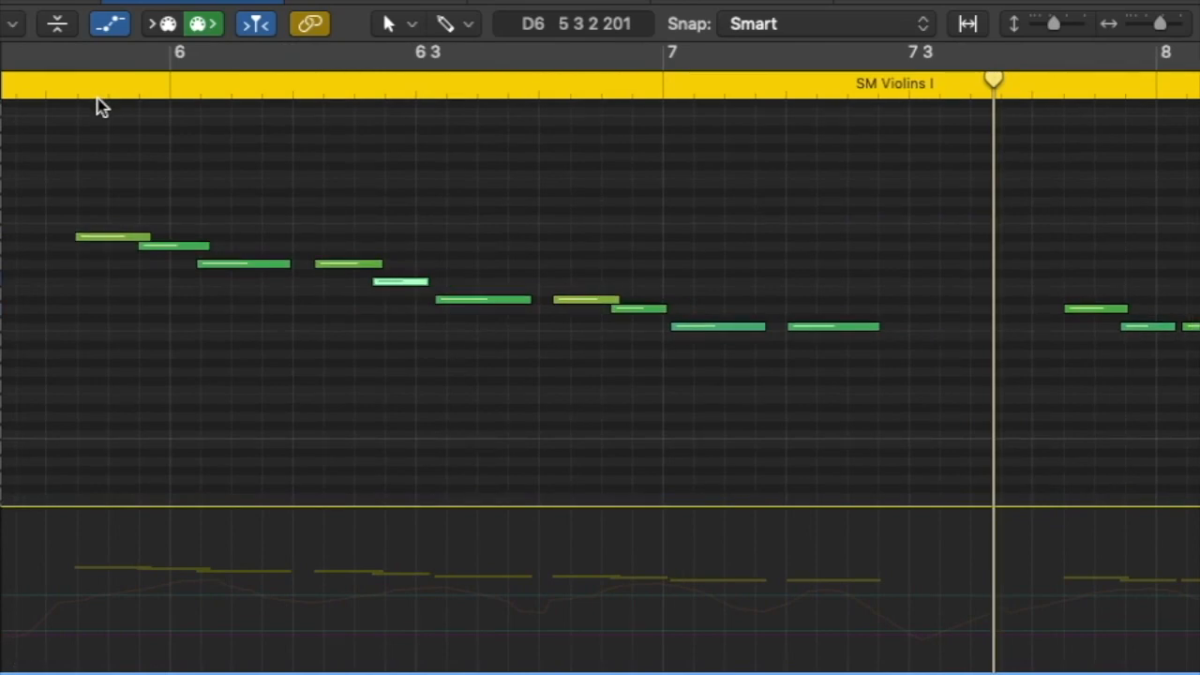
{"action": "key", "text": "super+z"}
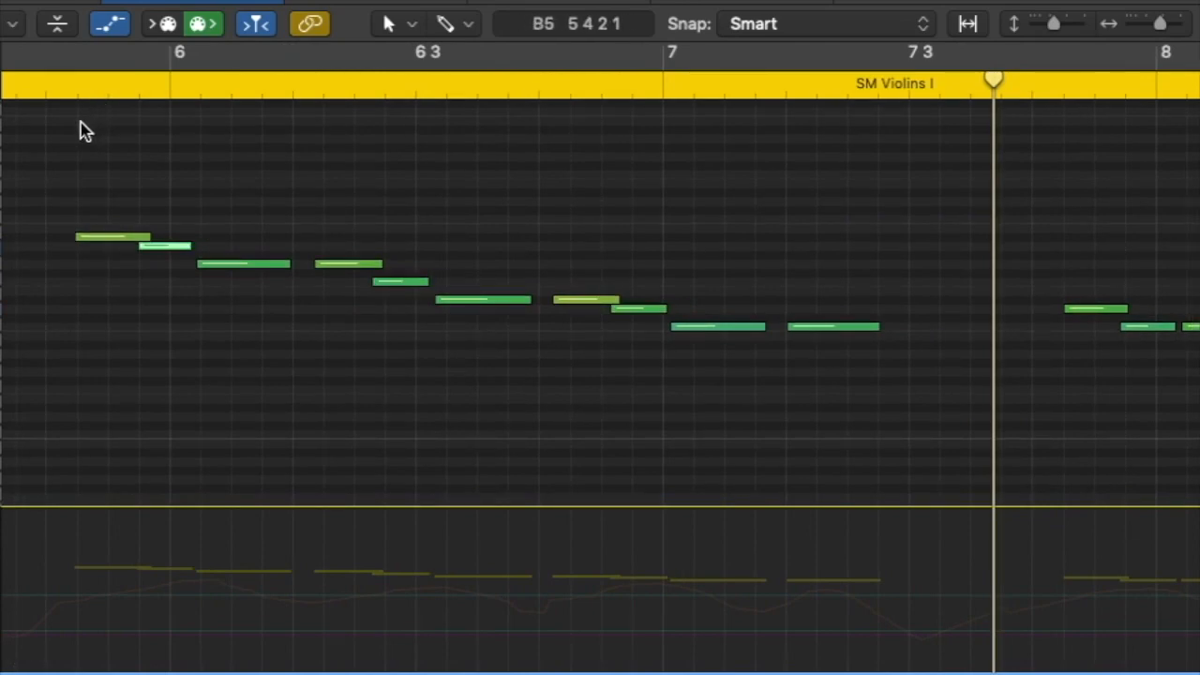
{"action": "left_click", "coordinate": [43, 98]}
{"action": "key", "text": "space"}
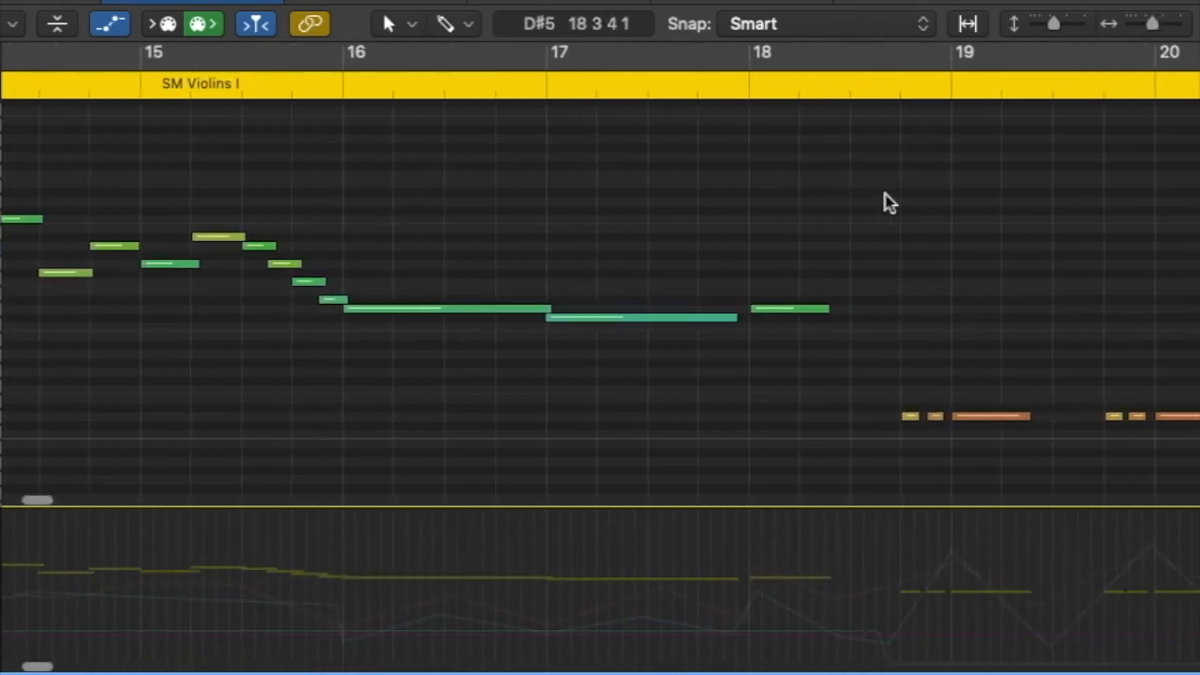
Play the low accented notes of SM Violins I from the middle of bar 18 to bar 22
{"action": "left_click", "coordinate": [177, 94]}
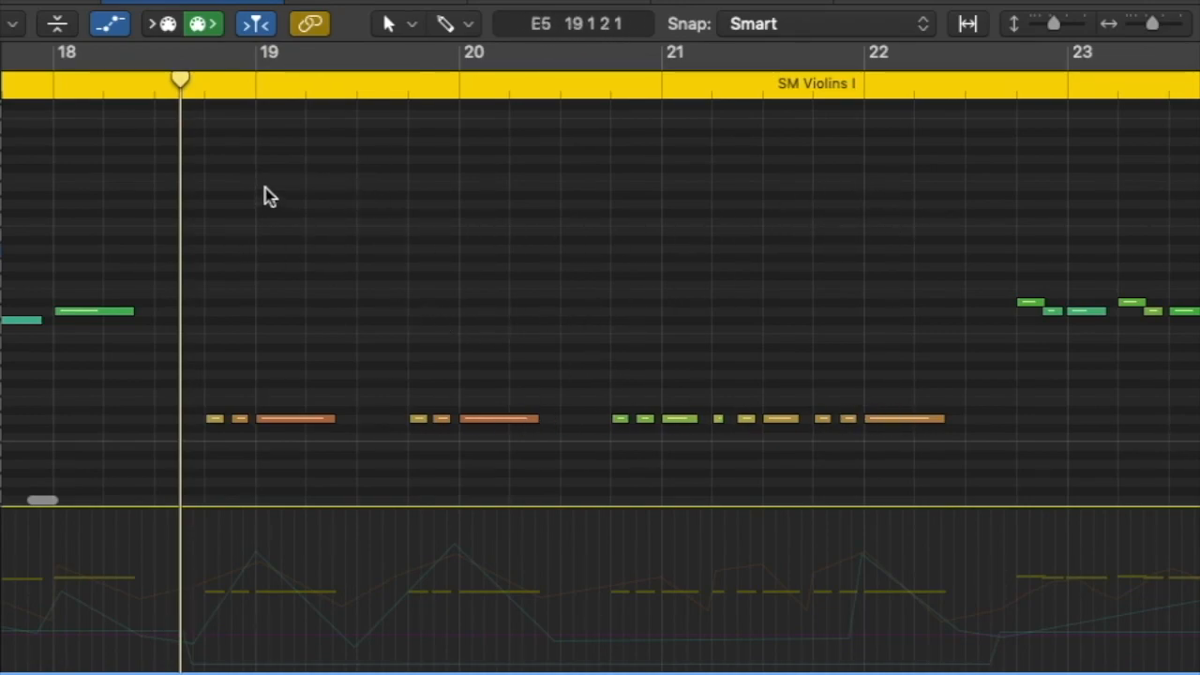
{"action": "key", "text": "space"}
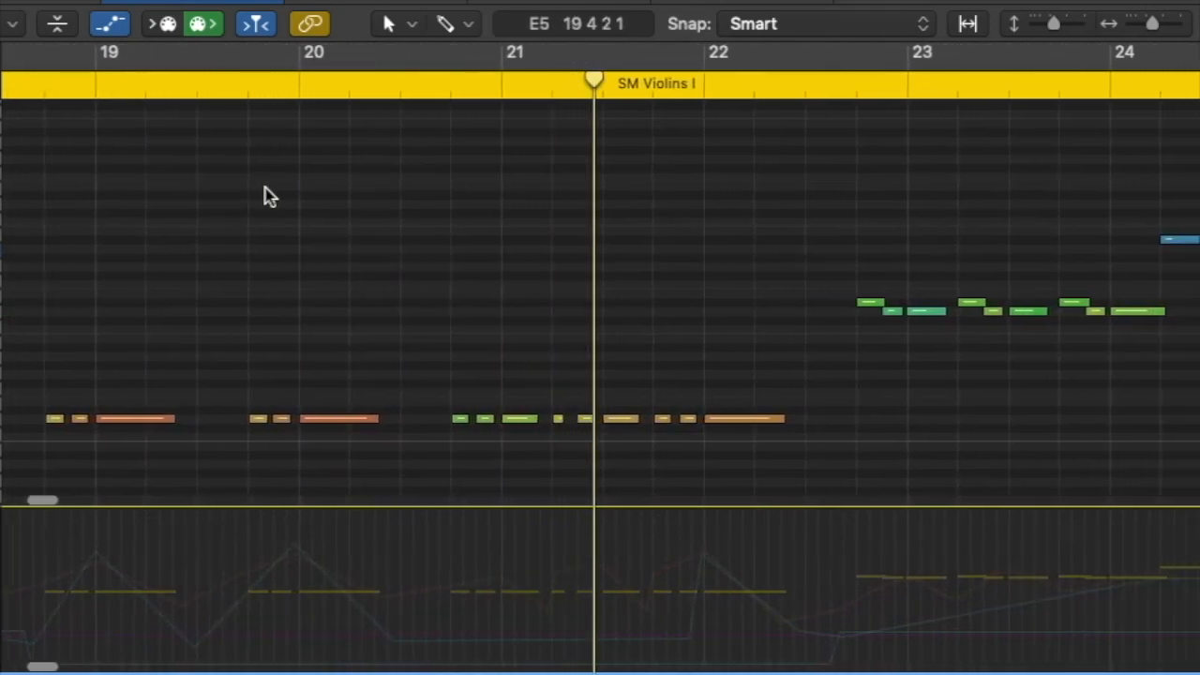
{"action": "key", "text": "space"}
{"action": "scroll", "coordinate": [266, 194], "scroll_direction": "left", "scroll_amount": 5}
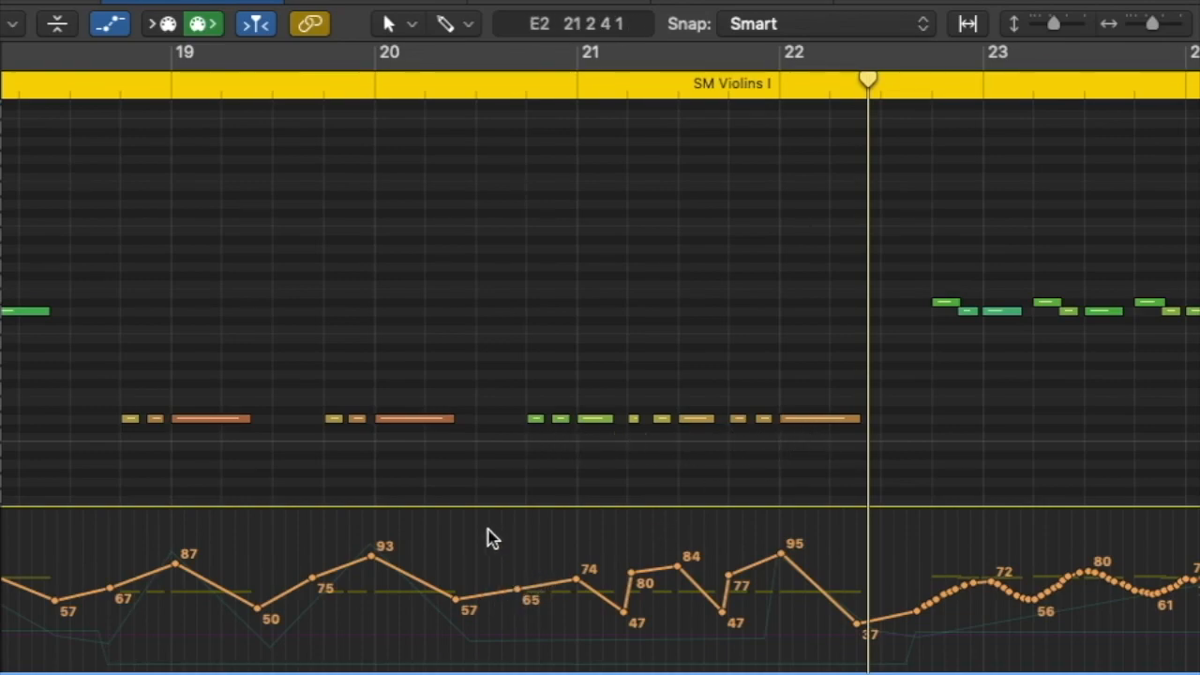
Try raising the modulation peaks at the start and middle of bar 21 to 89 and 93, and undo both changes
{"action": "left_click_drag", "start_coordinate": [575, 580], "coordinate": [575, 560]}
{"action": "left_click_drag", "start_coordinate": [677, 567], "coordinate": [677, 556]}
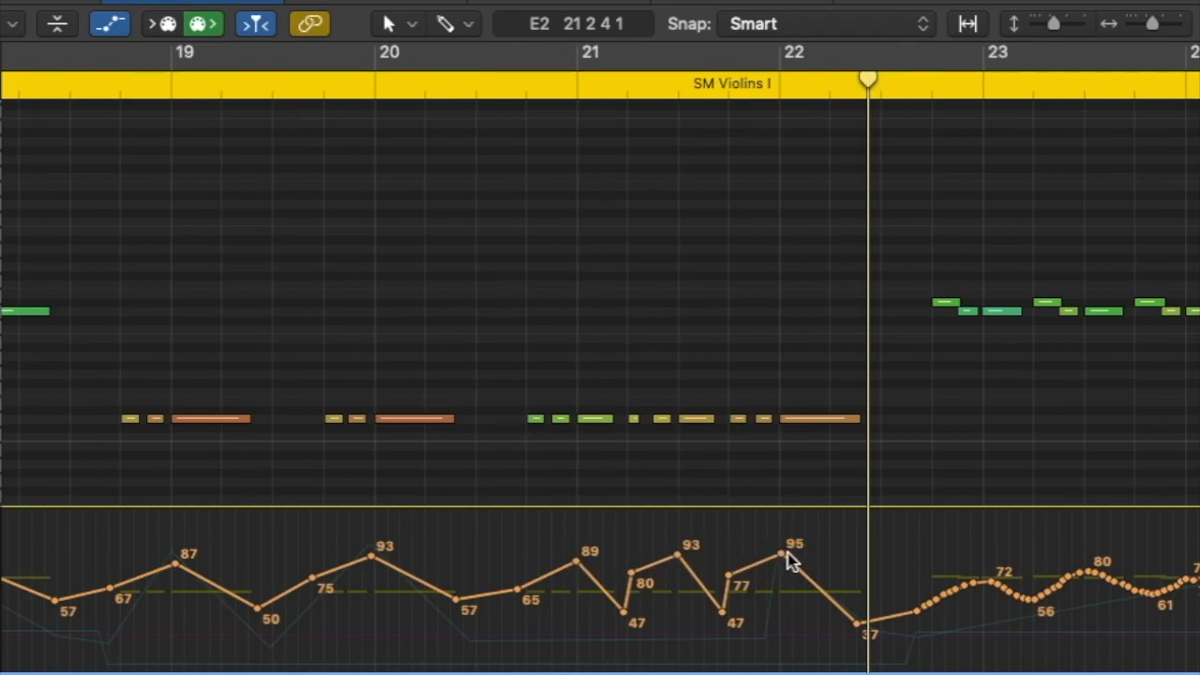
{"action": "key", "text": "super+z"}
{"action": "key", "text": "super+z"}
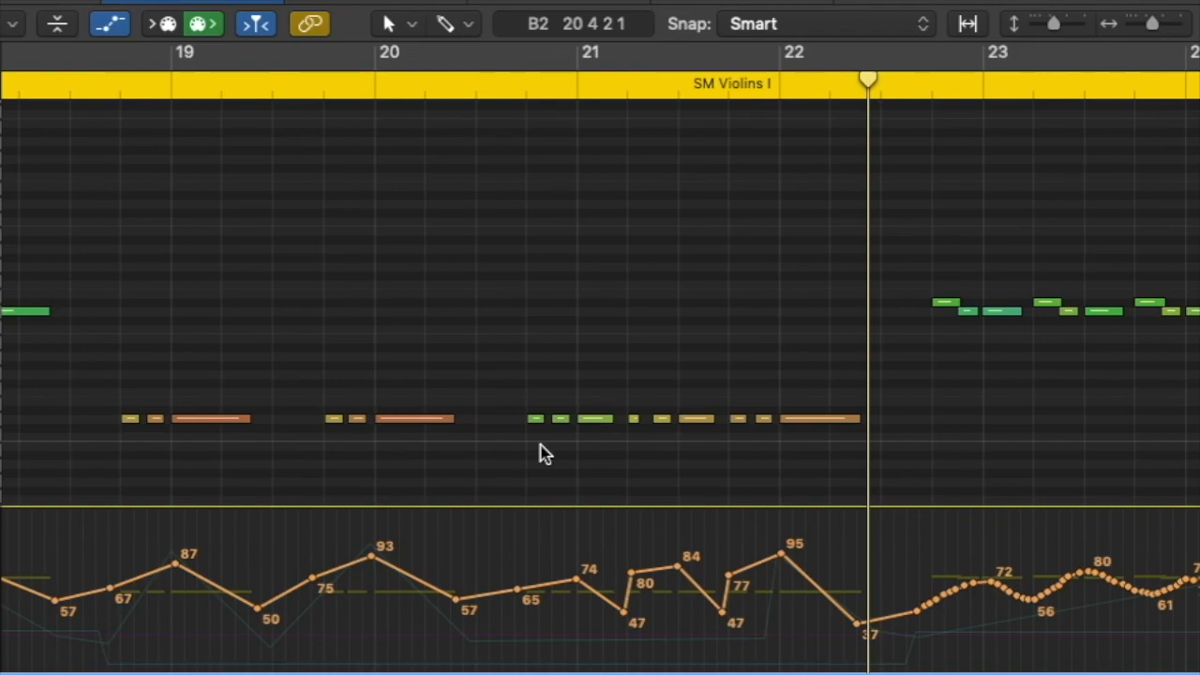
Play SM Violins I from the middle of bar 20 to bar 22 with its modulation curve shown
{"action": "left_click", "coordinate": [477, 98]}
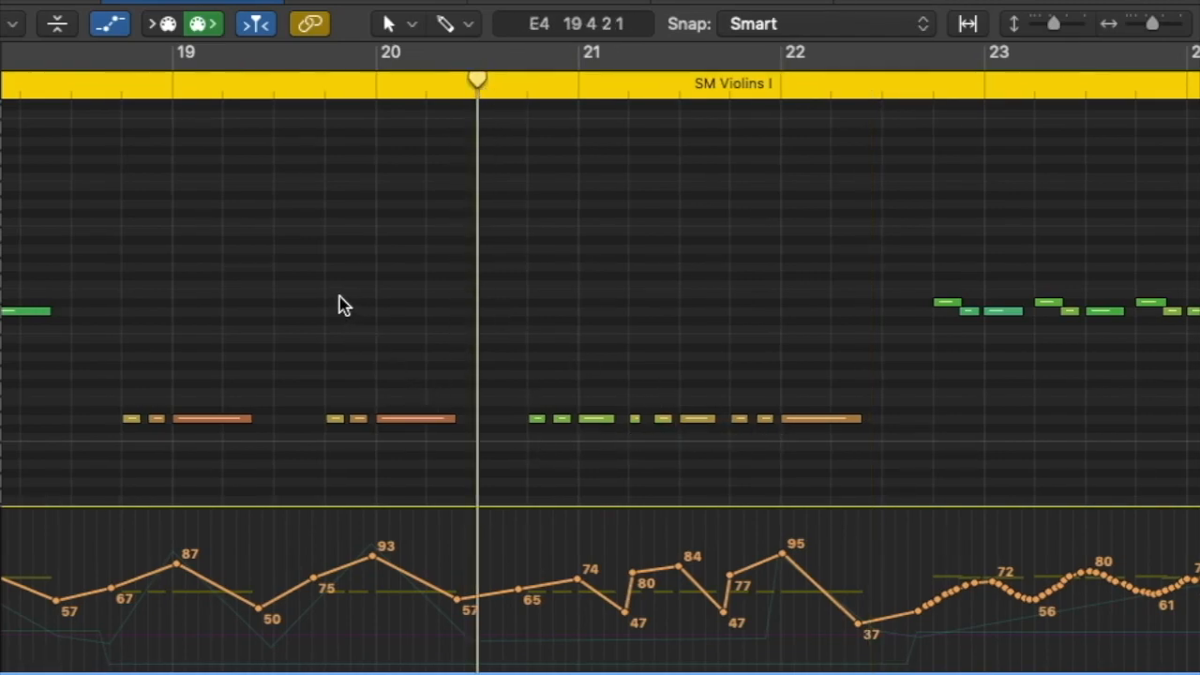
{"action": "key", "text": "space"}
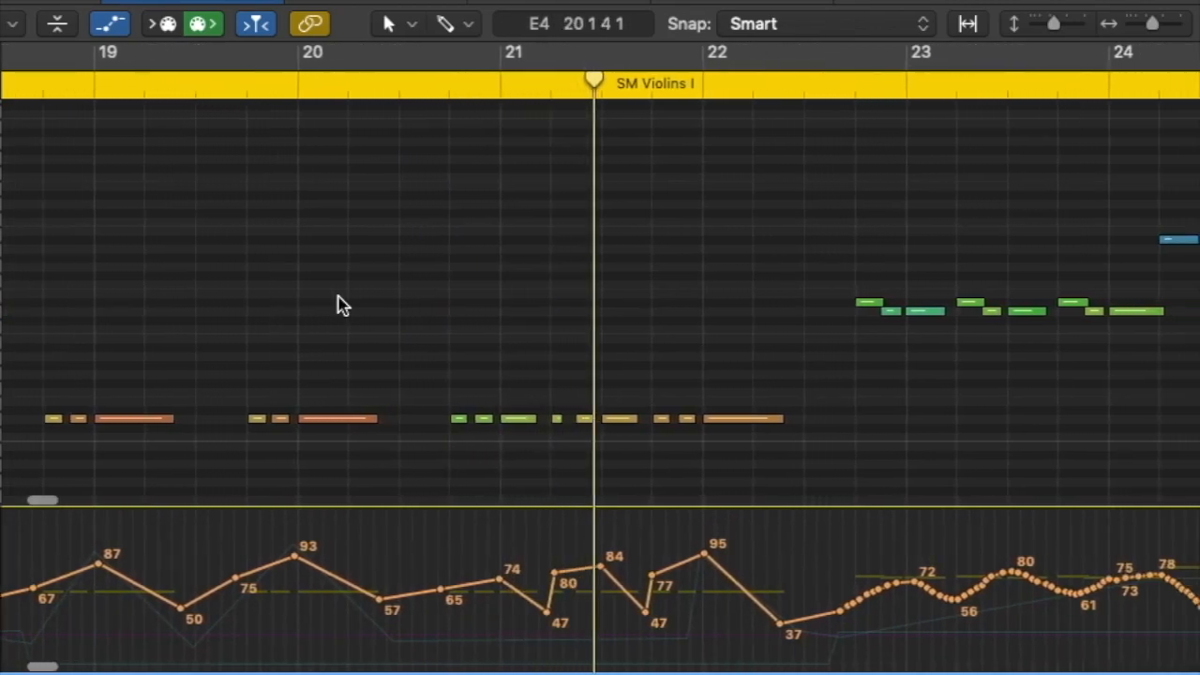
{"action": "key", "text": "space"}
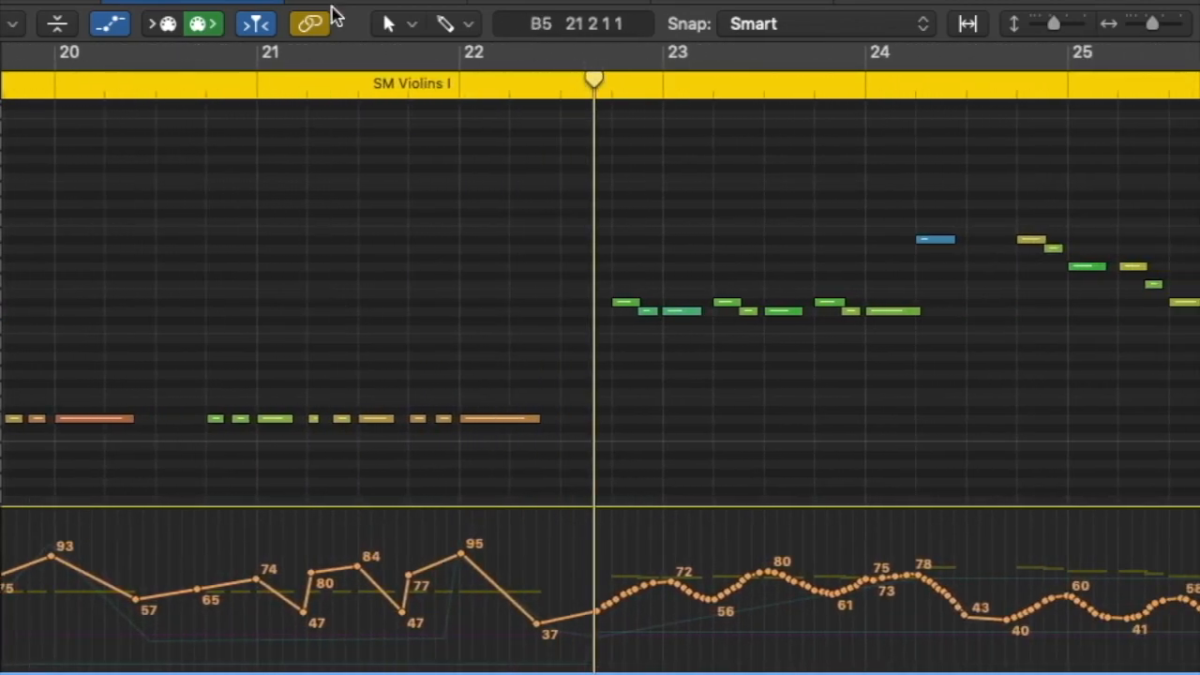
Select all SM string regions from the violins to the basses and show them together in the Piano Roll
{"action": "key", "text": "p"}
{"action": "scroll", "coordinate": [299, 92], "scroll_direction": "up", "scroll_amount": 4}
{"action": "scroll", "coordinate": [314, 52], "scroll_direction": "up", "scroll_amount": 5}
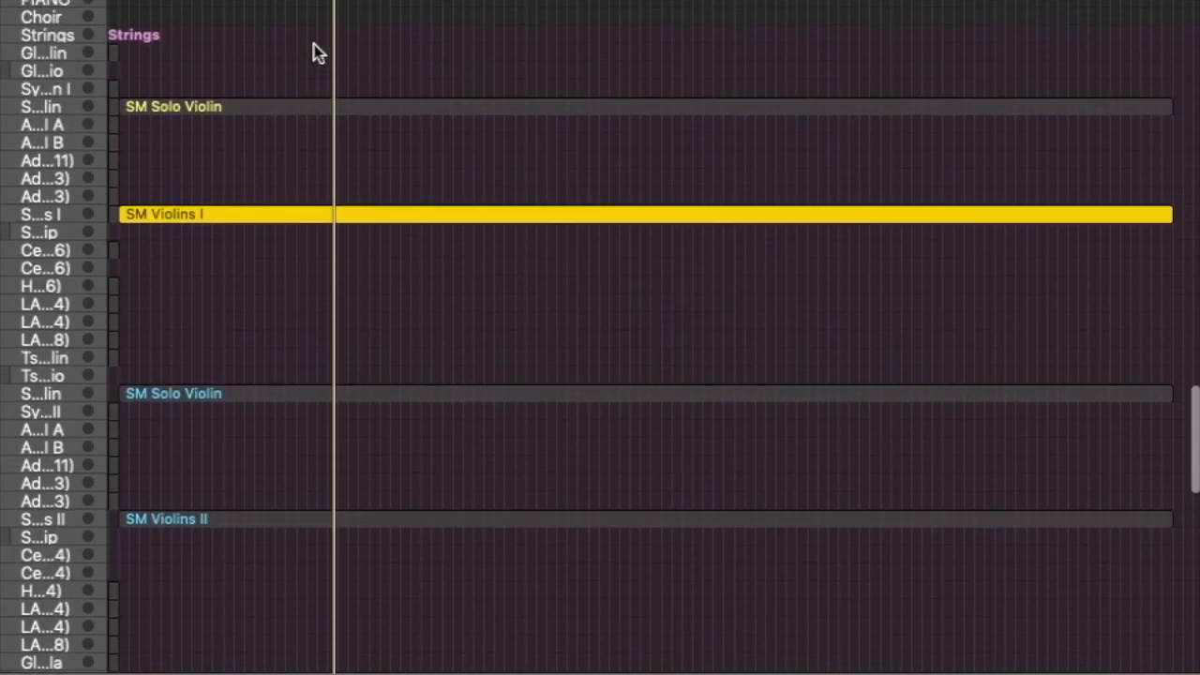
{"action": "left_click_drag", "start_coordinate": [327, 100], "coordinate": [327, 99]}
{"action": "left_click_drag", "start_coordinate": [327, 99], "coordinate": [448, 555]}
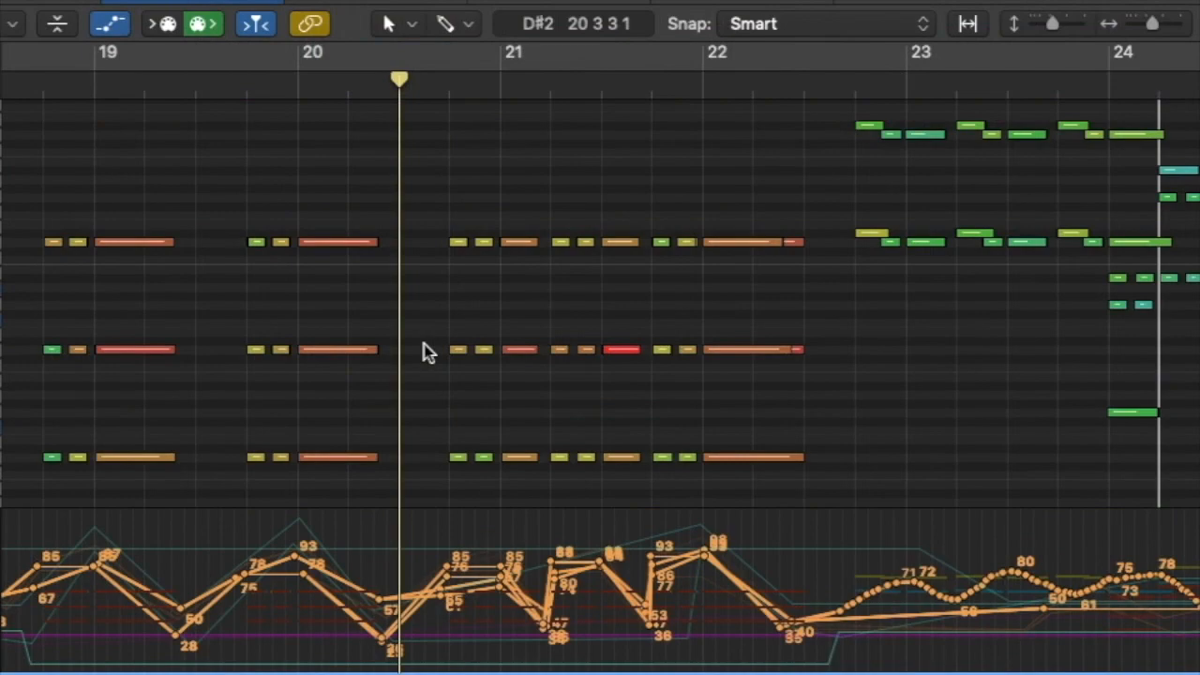
Play the combined string regions from the middle of bar 20 to bar 22 and return to the cello and bass tracks
{"action": "key", "text": "space"}
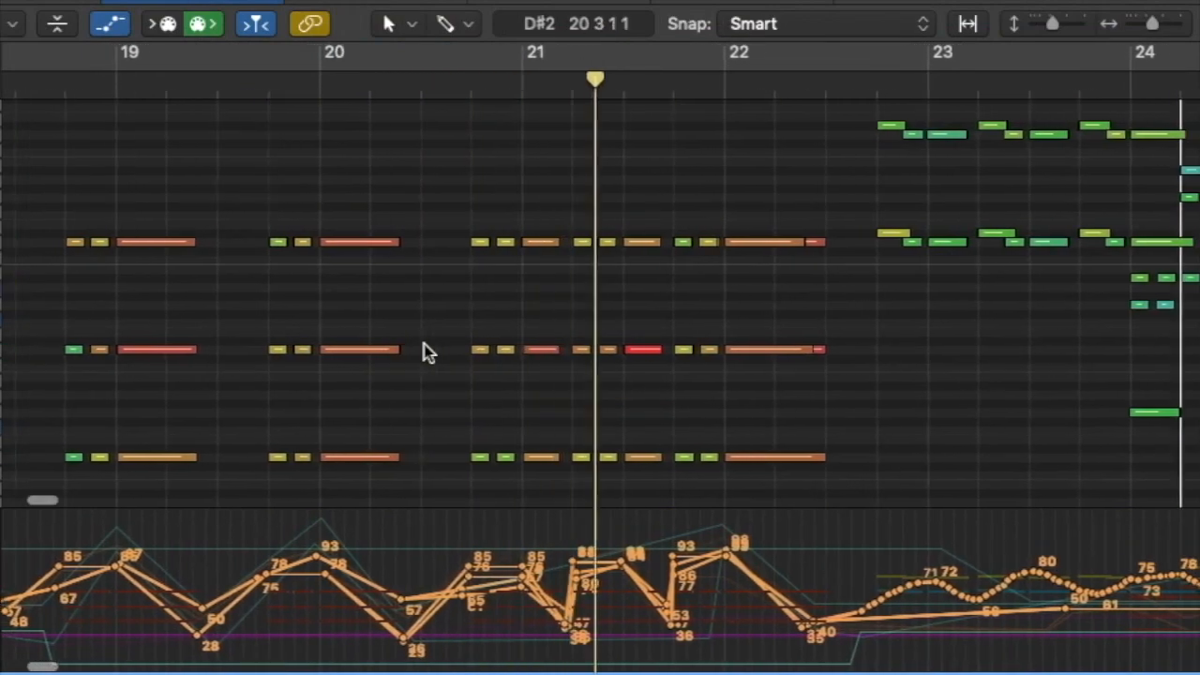
{"action": "key", "text": "space"}
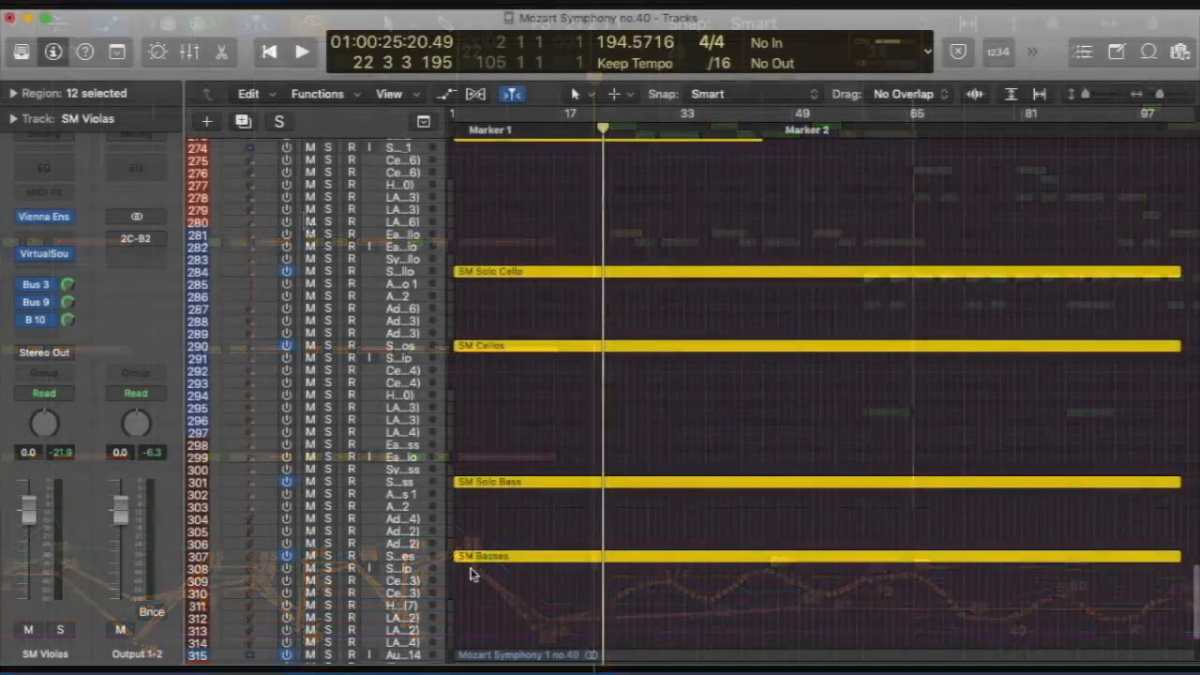
{"action": "scroll", "coordinate": [476, 574], "scroll_direction": "down", "scroll_amount": 3}
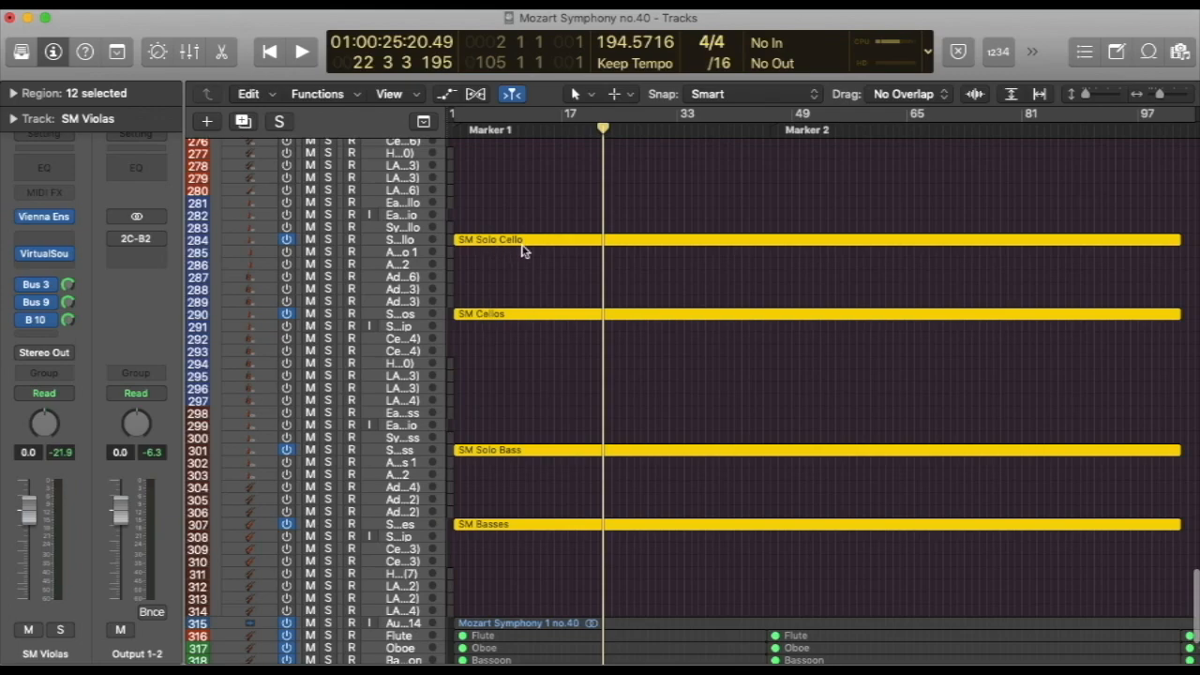
Clear the string region selection and select the two SM Solo Violin regions
{"action": "scroll", "coordinate": [516, 271], "scroll_direction": "up", "scroll_amount": 5}
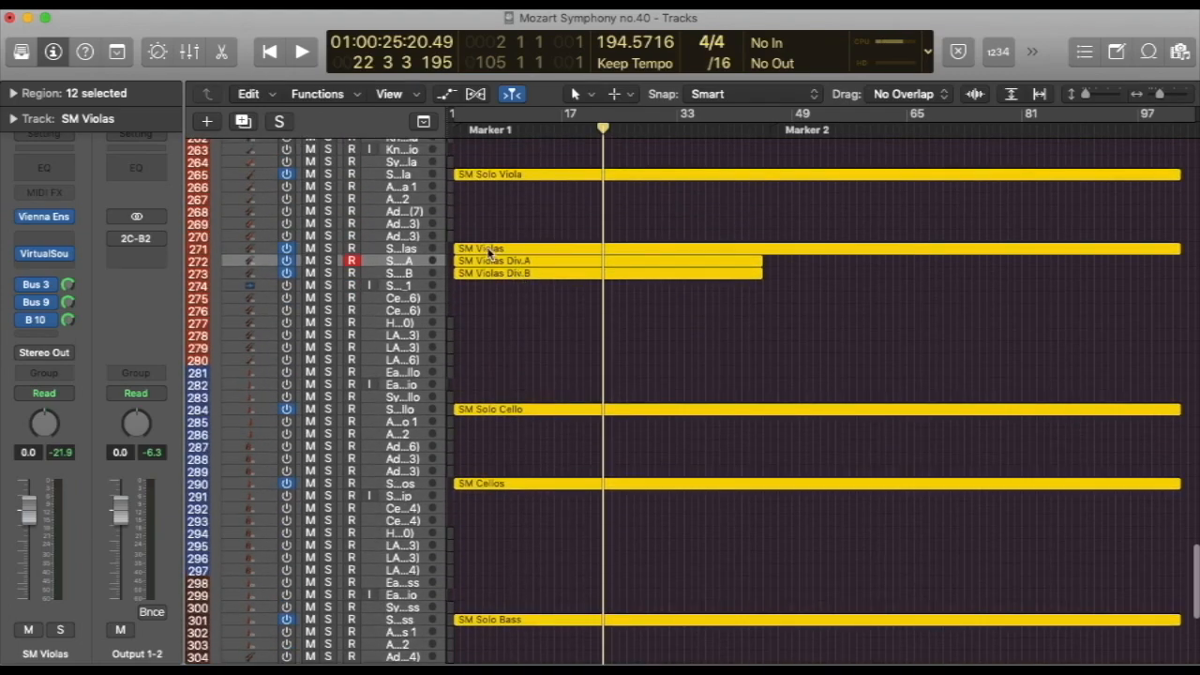
{"action": "scroll", "coordinate": [494, 281], "scroll_direction": "up", "scroll_amount": 1}
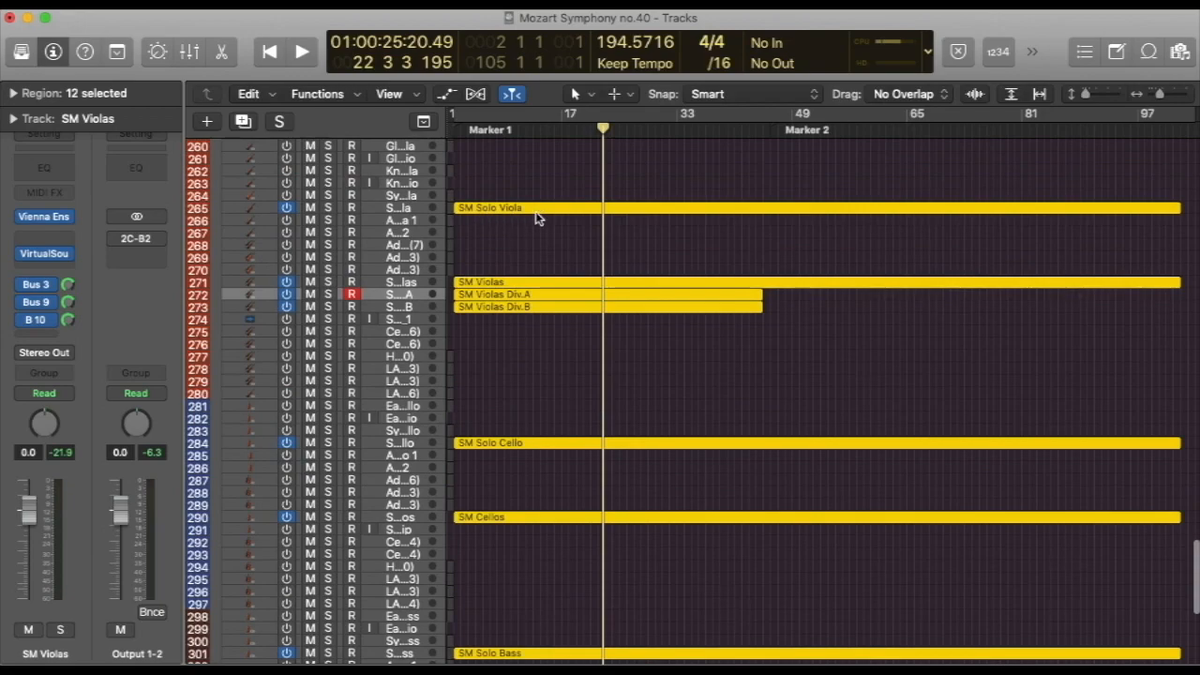
{"action": "scroll", "coordinate": [536, 218], "scroll_direction": "up", "scroll_amount": 6}
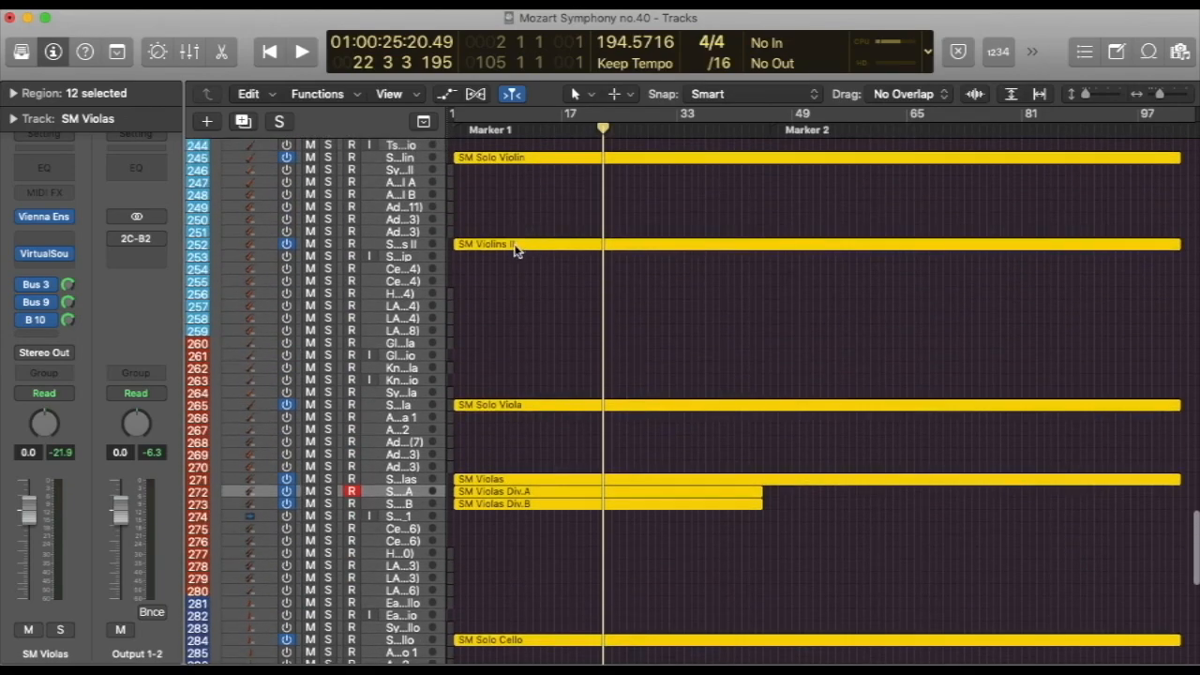
{"action": "scroll", "coordinate": [515, 249], "scroll_direction": "up", "scroll_amount": 6}
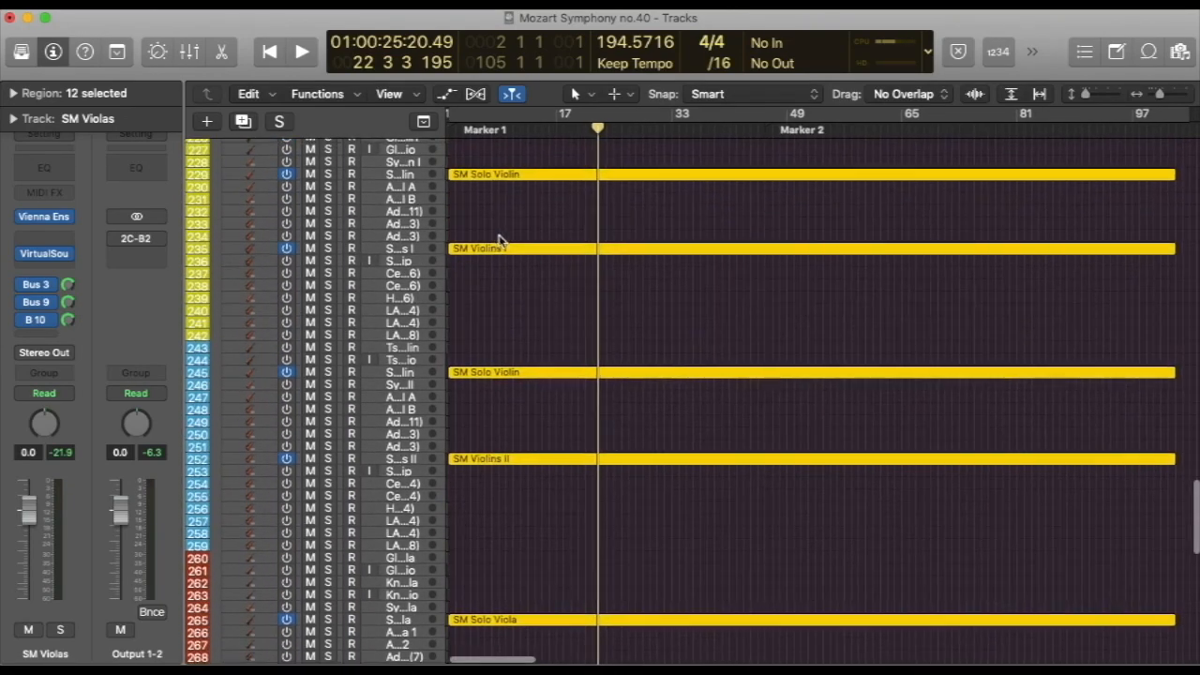
{"action": "scroll", "coordinate": [489, 259], "scroll_direction": "left", "scroll_amount": 1}
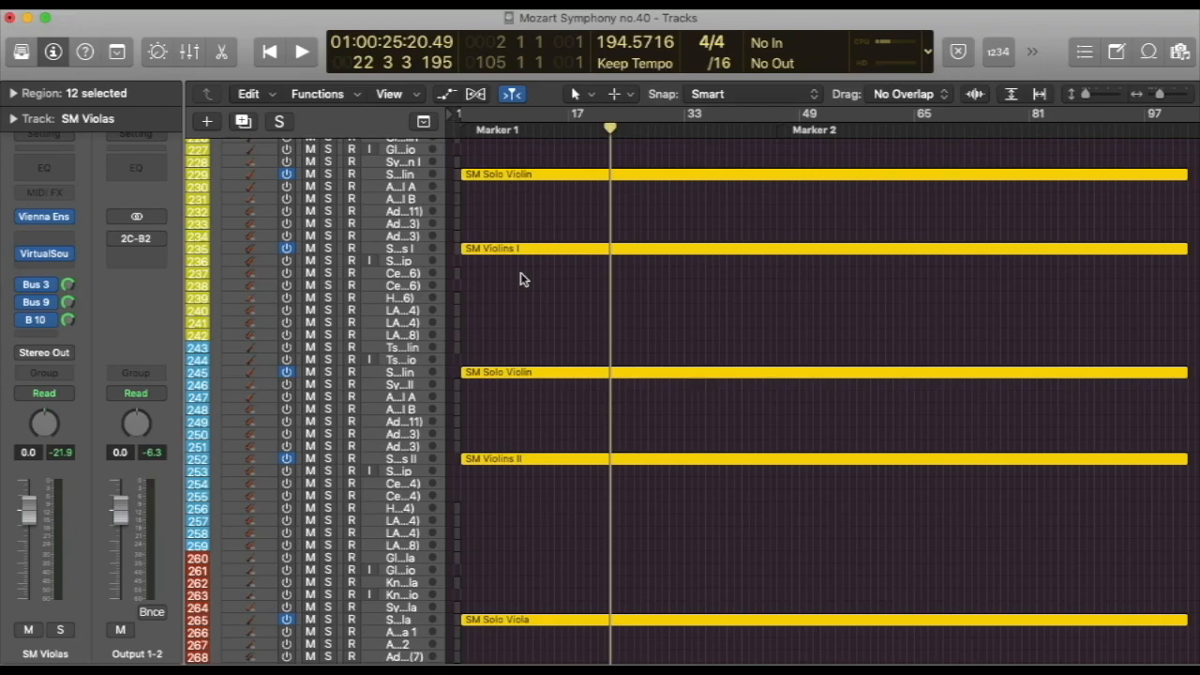
{"action": "left_click", "coordinate": [522, 279]}
{"action": "left_click", "coordinate": [501, 178]}
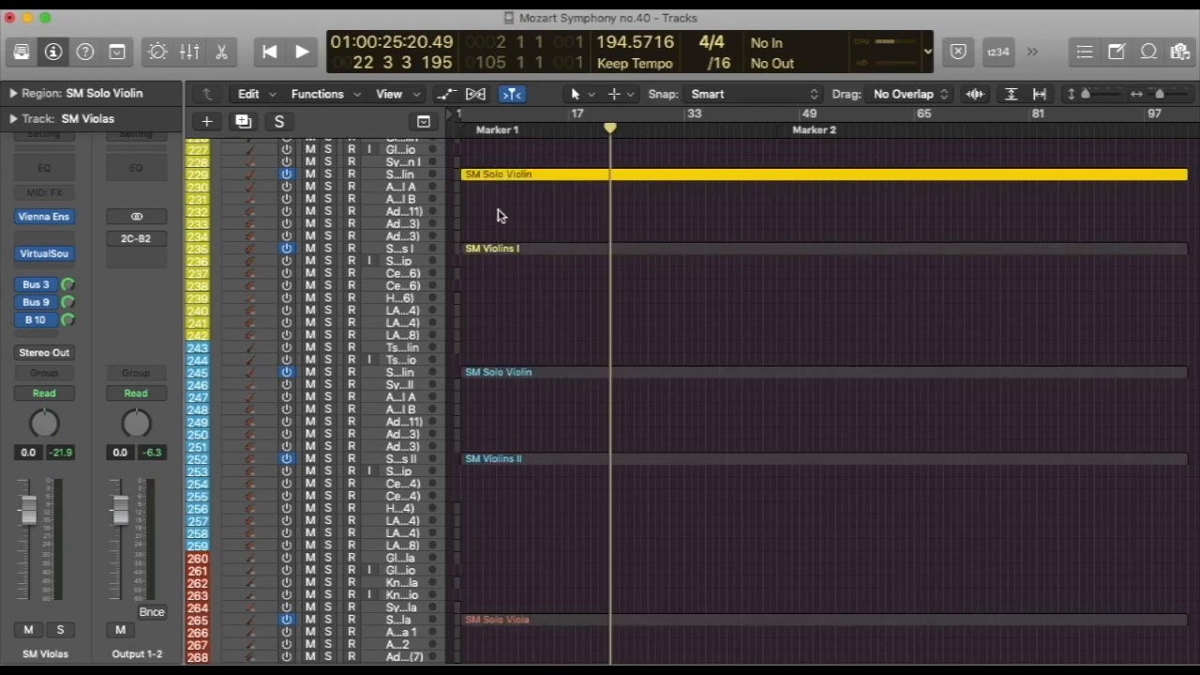
{"action": "left_click", "coordinate": [506, 374], "text": "shift"}
Add SM Solo Viola, SM Solo Cello and SM Solo Bass to the selection and show all the solo strings in the Piano Roll
{"action": "scroll", "coordinate": [497, 384], "scroll_direction": "down", "scroll_amount": 5}
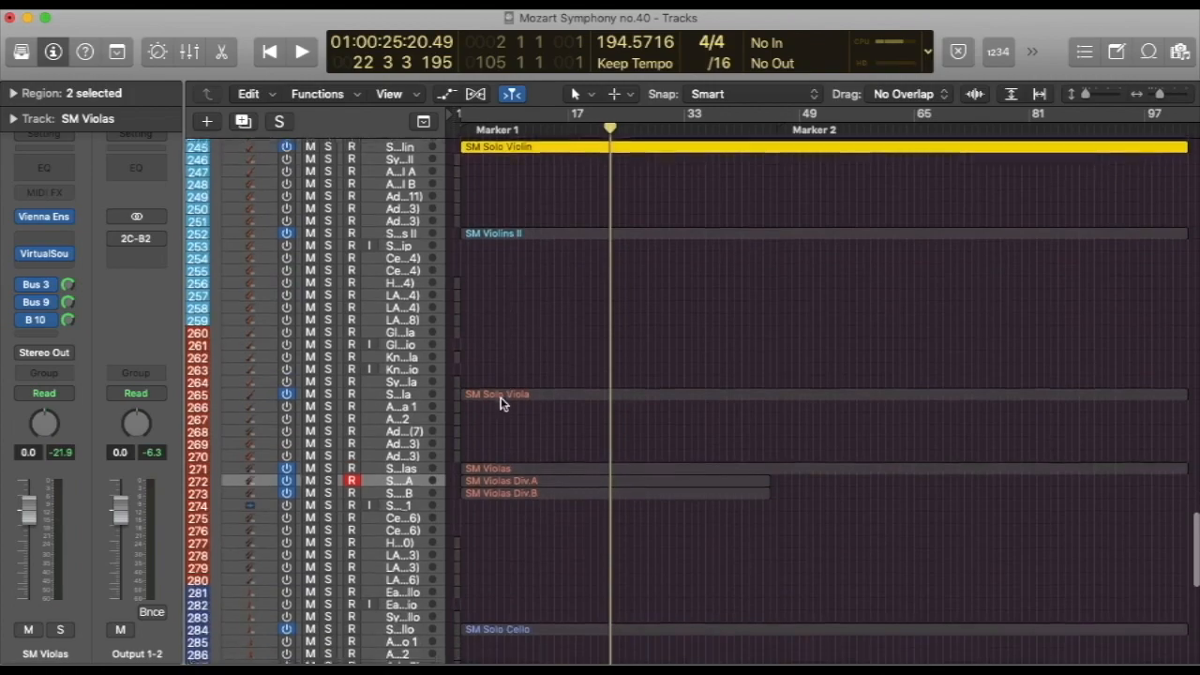
{"action": "left_click", "coordinate": [497, 385], "text": "shift"}
{"action": "scroll", "coordinate": [496, 379], "scroll_direction": "down", "scroll_amount": 5}
{"action": "left_click", "coordinate": [493, 431], "text": "shift"}
{"action": "scroll", "coordinate": [506, 483], "scroll_direction": "down", "scroll_amount": 5}
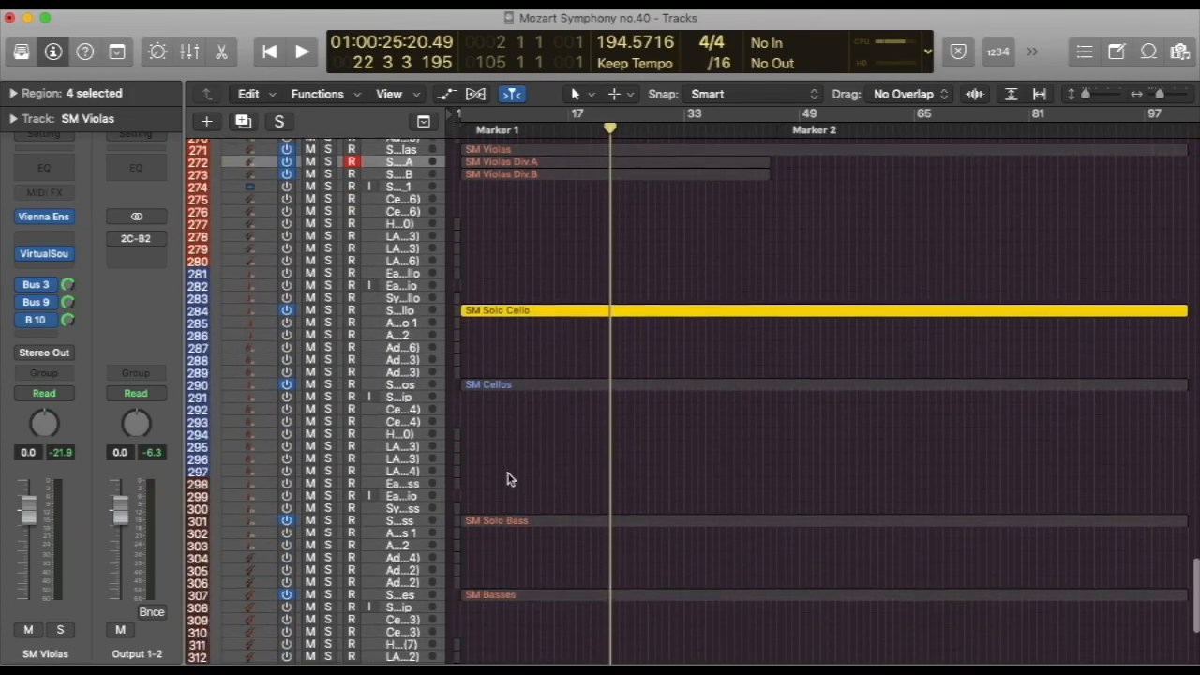
{"action": "left_click", "coordinate": [491, 464], "text": "shift"}
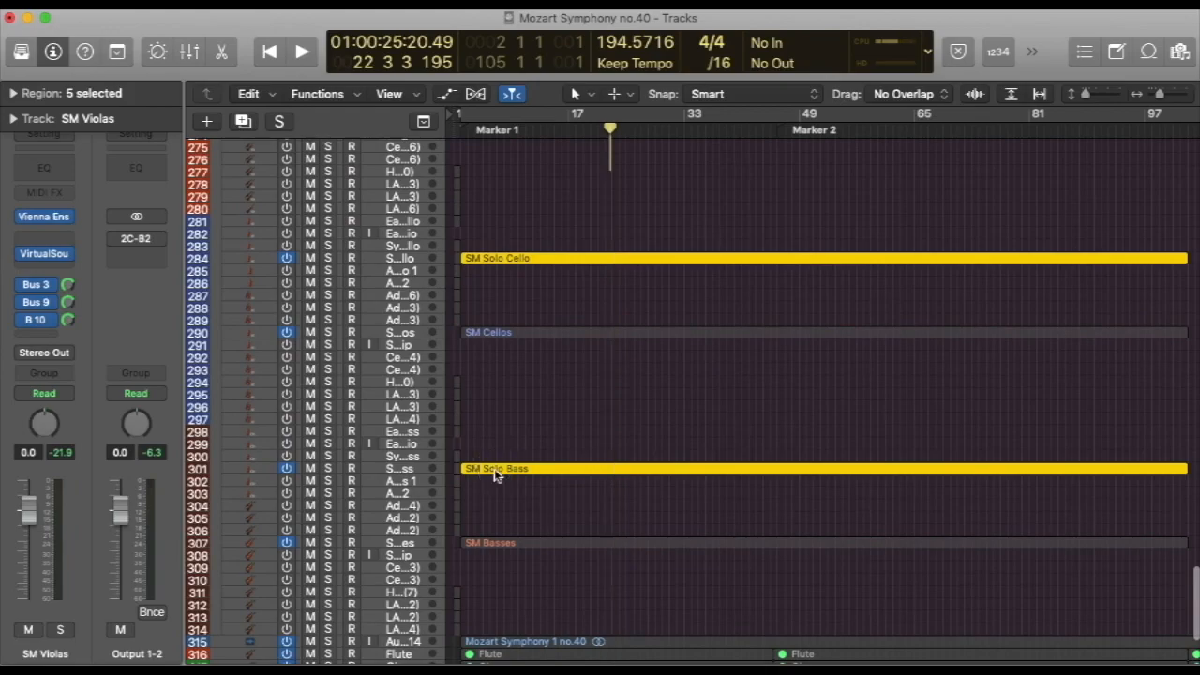
{"action": "double_click", "coordinate": [494, 471]}
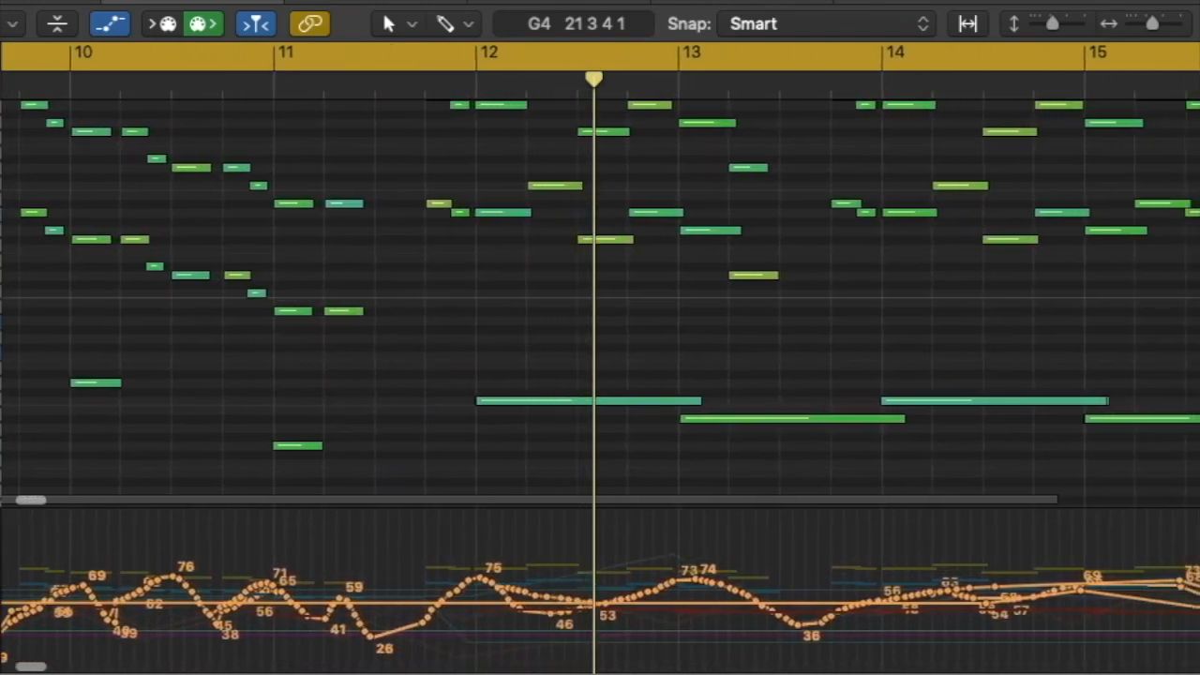
Show only the first SM Solo Violin region, above SM Violins I, in the Piano Roll
{"action": "scroll", "coordinate": [308, 166], "scroll_direction": "up", "scroll_amount": 3}
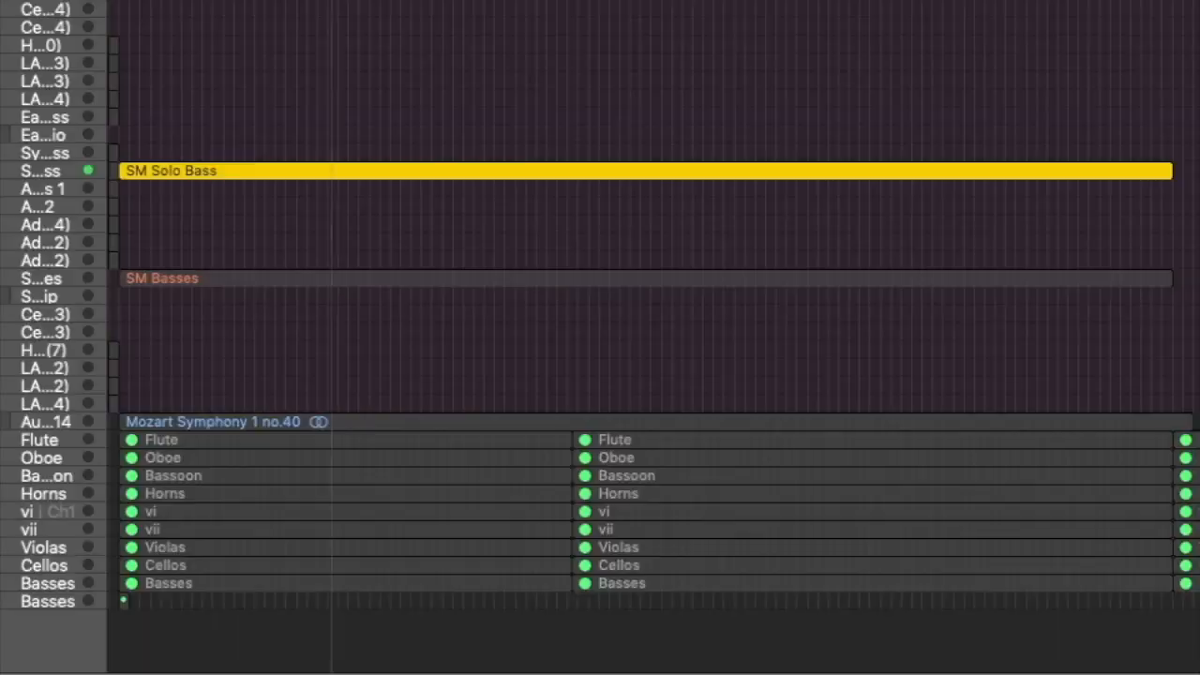
{"action": "scroll", "coordinate": [200, 22], "scroll_direction": "up", "scroll_amount": 15}
{"action": "scroll", "coordinate": [201, 21], "scroll_direction": "up", "scroll_amount": 15}
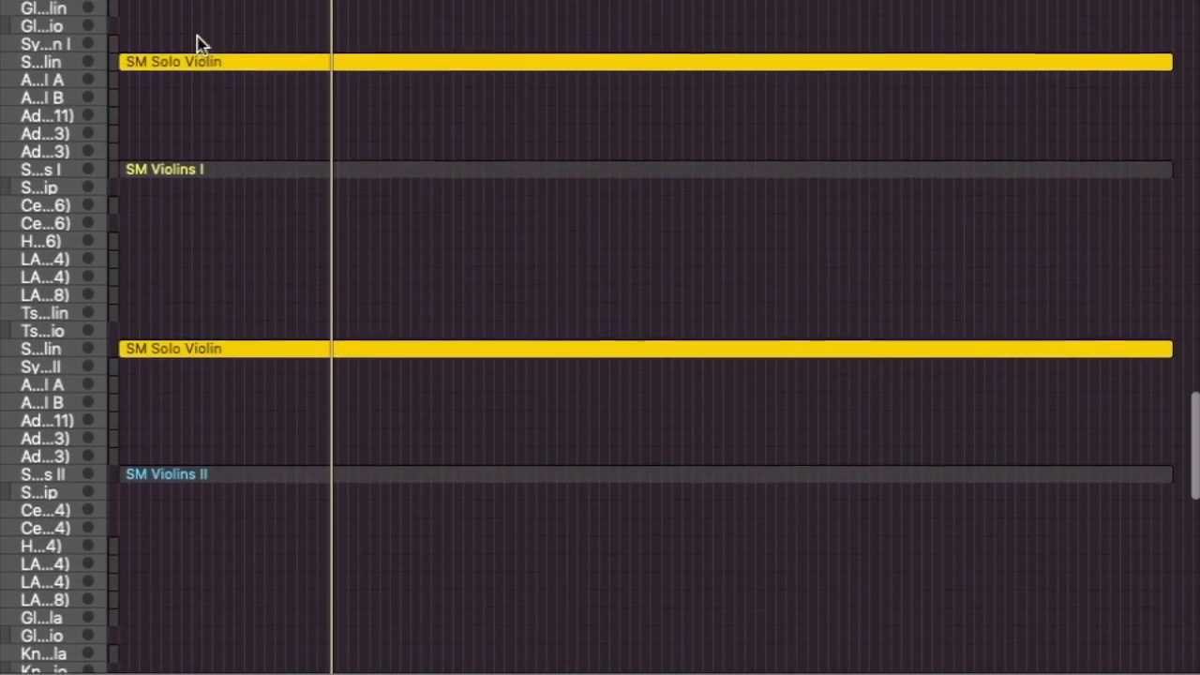
{"action": "left_click", "coordinate": [212, 32]}
{"action": "double_click", "coordinate": [178, 62]}
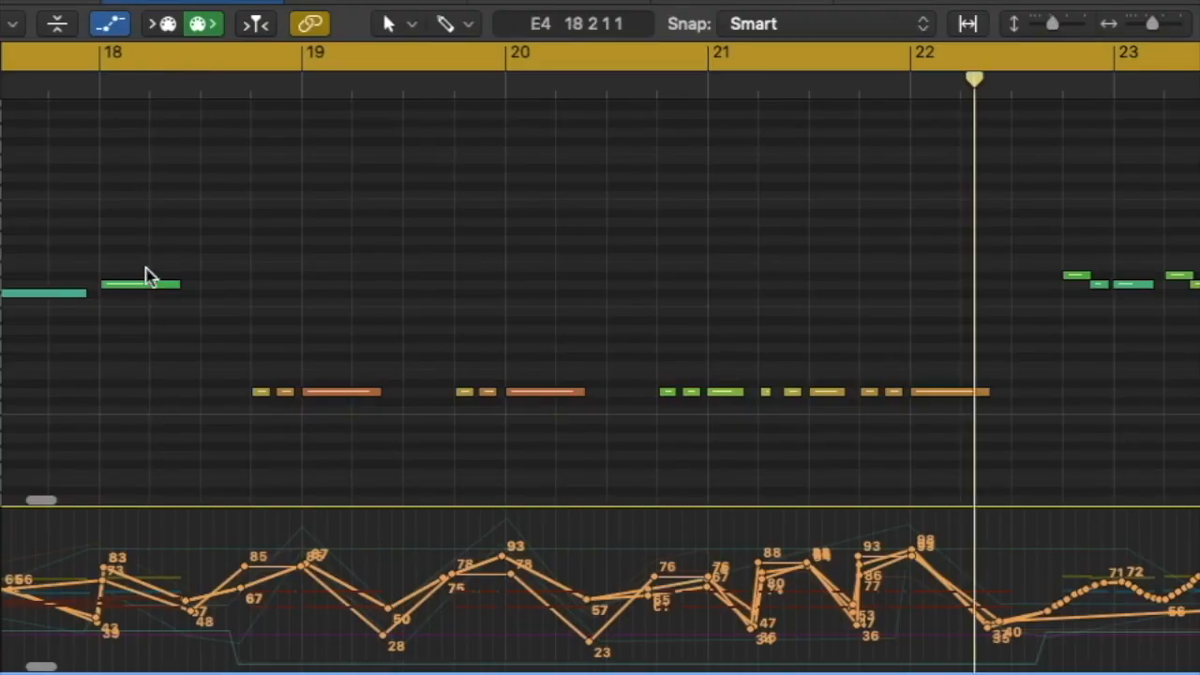
Play the SM Solo Violin passage up to bar 22, close the Piano Roll and return to the violin tracks
{"action": "key", "text": "space"}
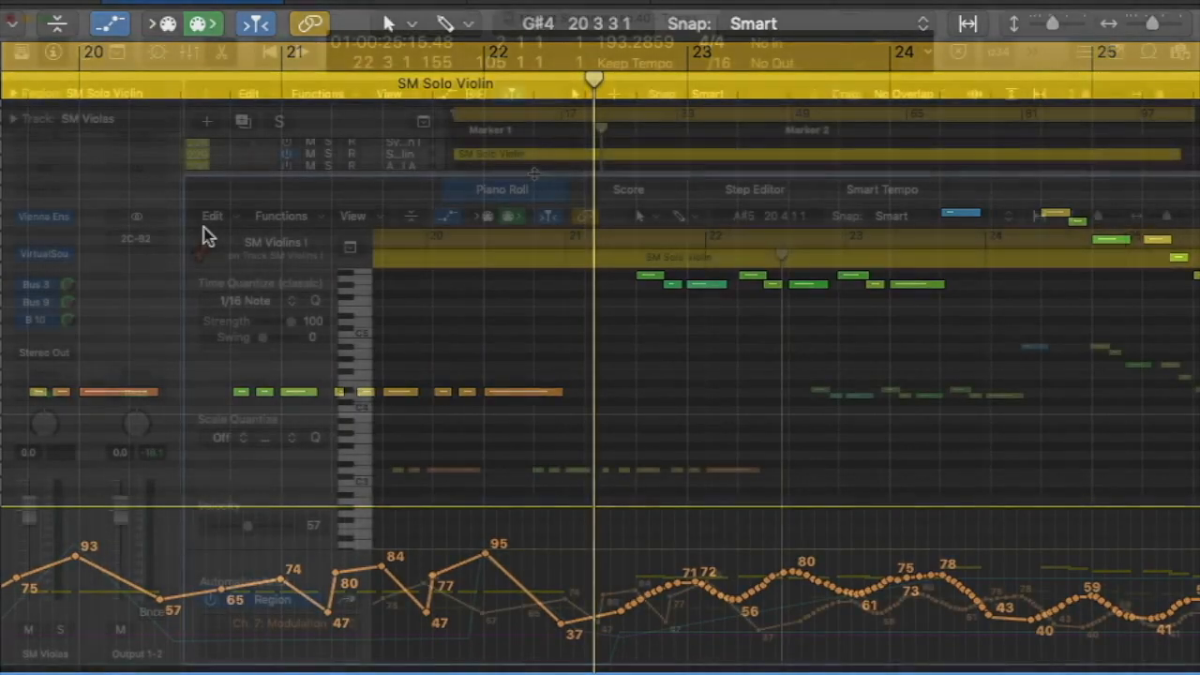
{"action": "key", "text": "p"}
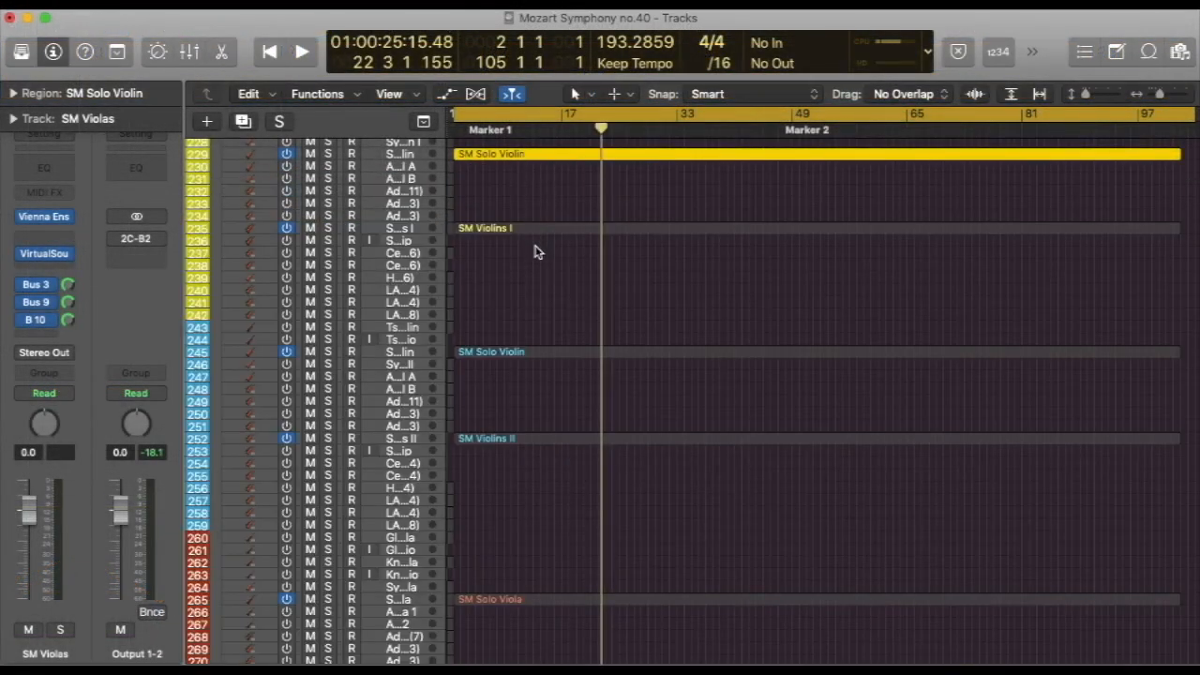
{"action": "scroll", "coordinate": [534, 253], "scroll_direction": "up", "scroll_amount": 4}
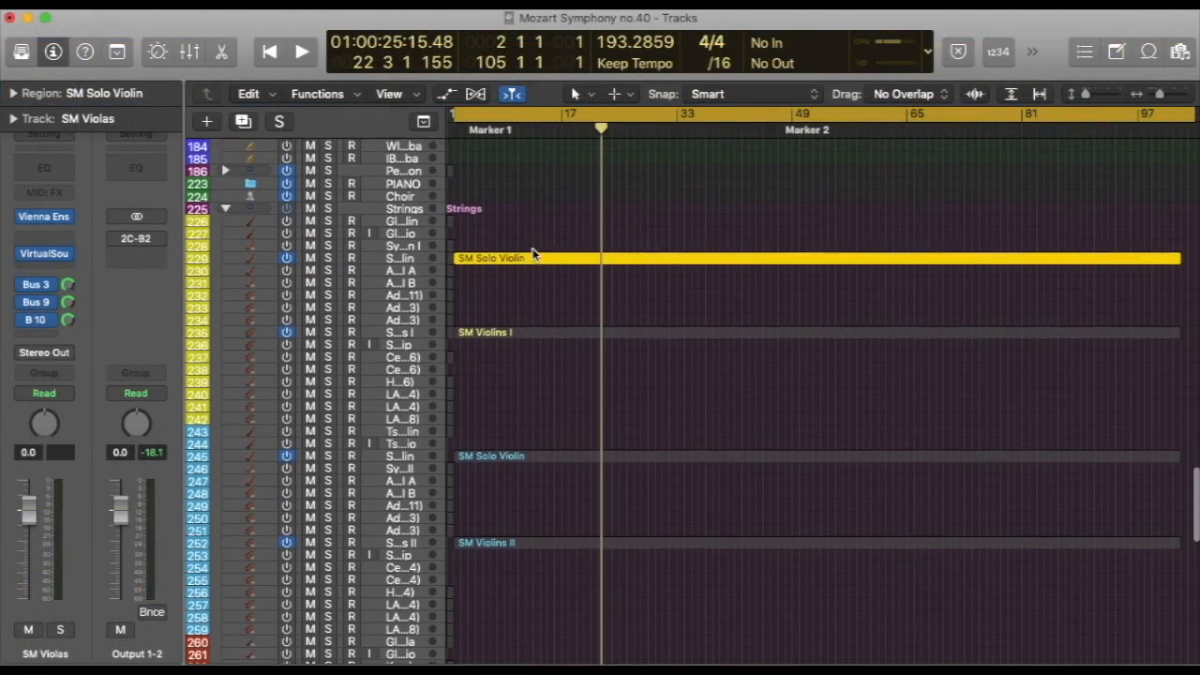
Select SM Violins I and the first SM Solo Violin in turn for comparison, and select both regions together
{"action": "left_click", "coordinate": [513, 340]}
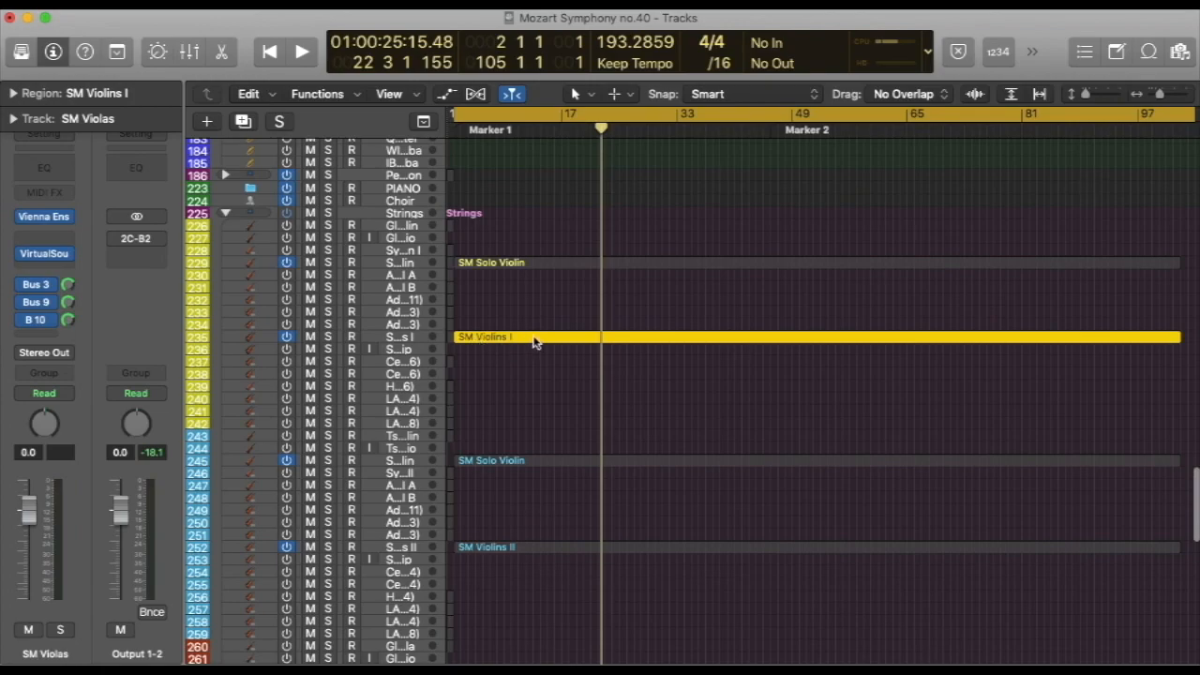
{"action": "left_click", "coordinate": [467, 264]}
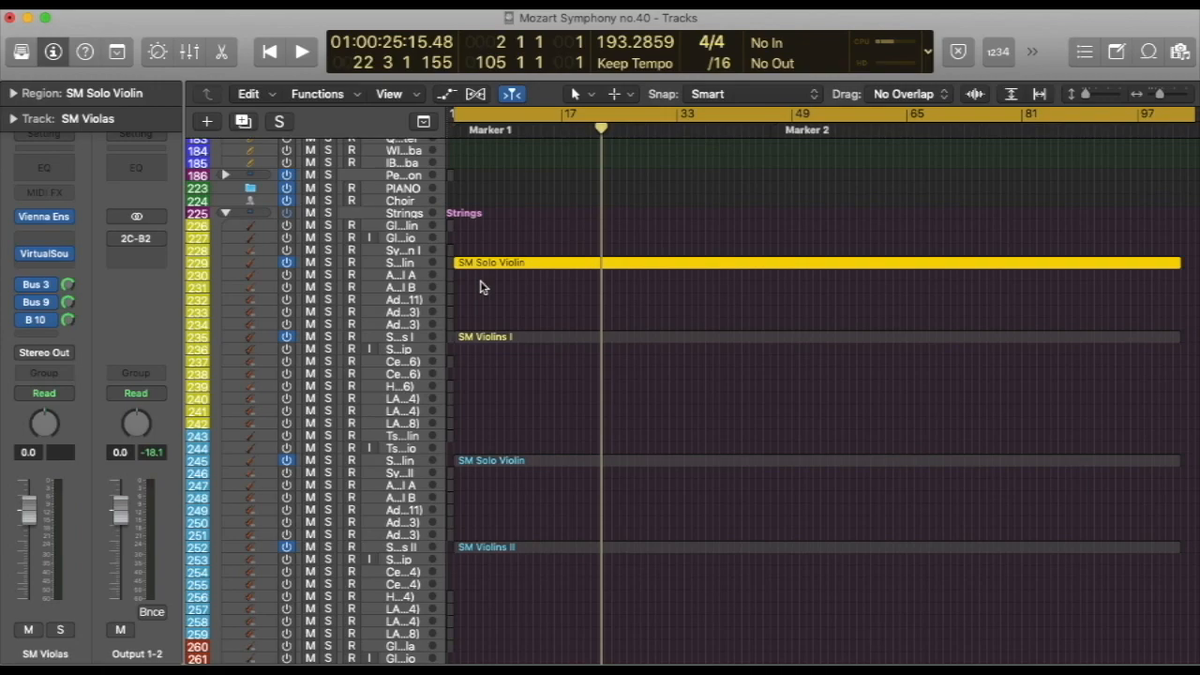
{"action": "left_click_drag", "start_coordinate": [555, 232], "coordinate": [589, 359]}
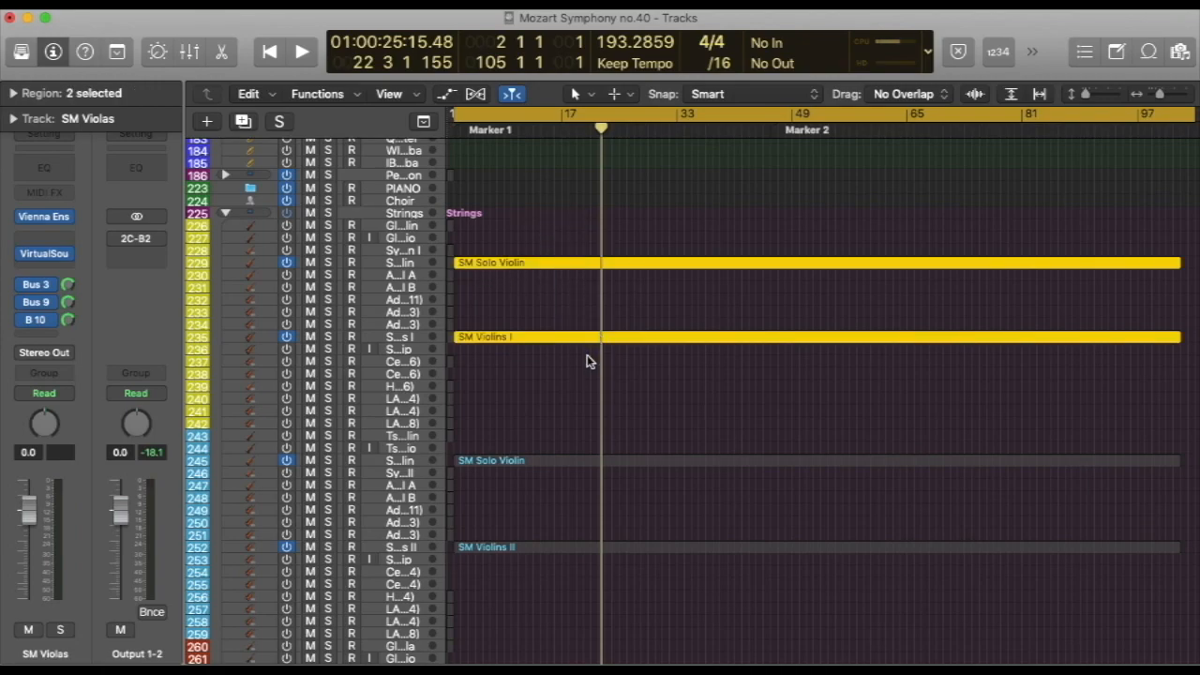
Turn off the cycle range, select all SM string regions from the violins to the basses and show them in the Piano Roll
{"action": "left_click", "coordinate": [723, 117]}
{"action": "left_click_drag", "start_coordinate": [699, 225], "coordinate": [891, 447]}
{"action": "scroll", "coordinate": [866, 437], "scroll_direction": "up", "scroll_amount": 10}
{"action": "scroll", "coordinate": [858, 442], "scroll_direction": "up", "scroll_amount": 15}
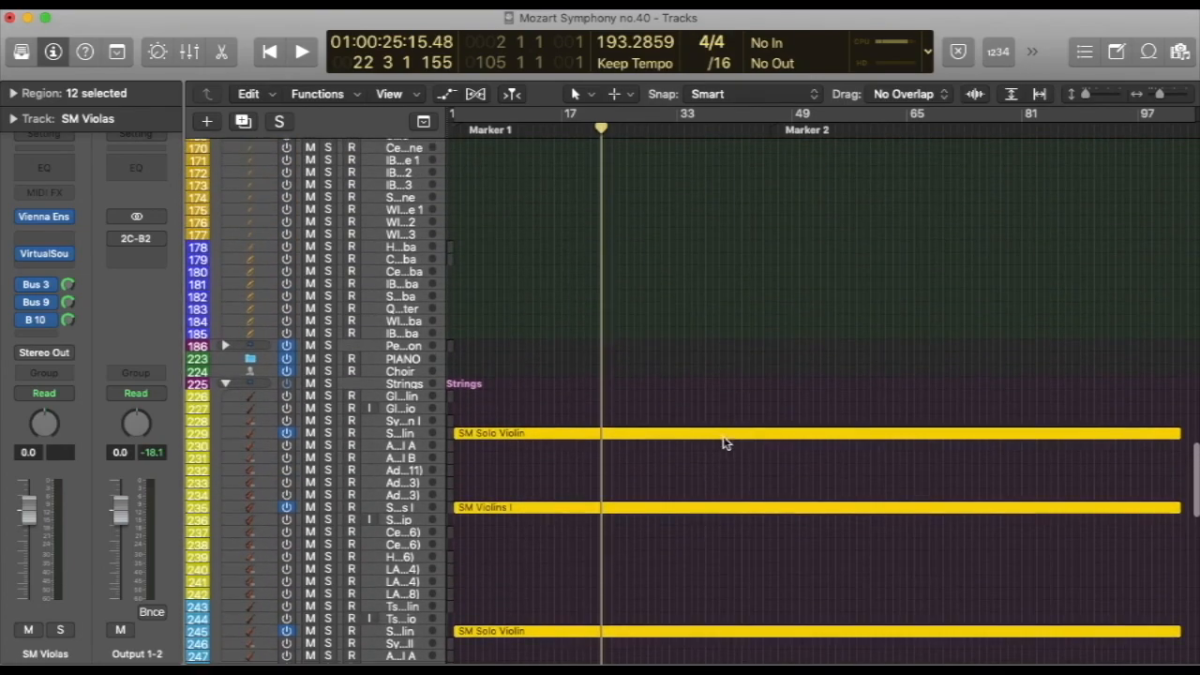
{"action": "key", "text": "e"}
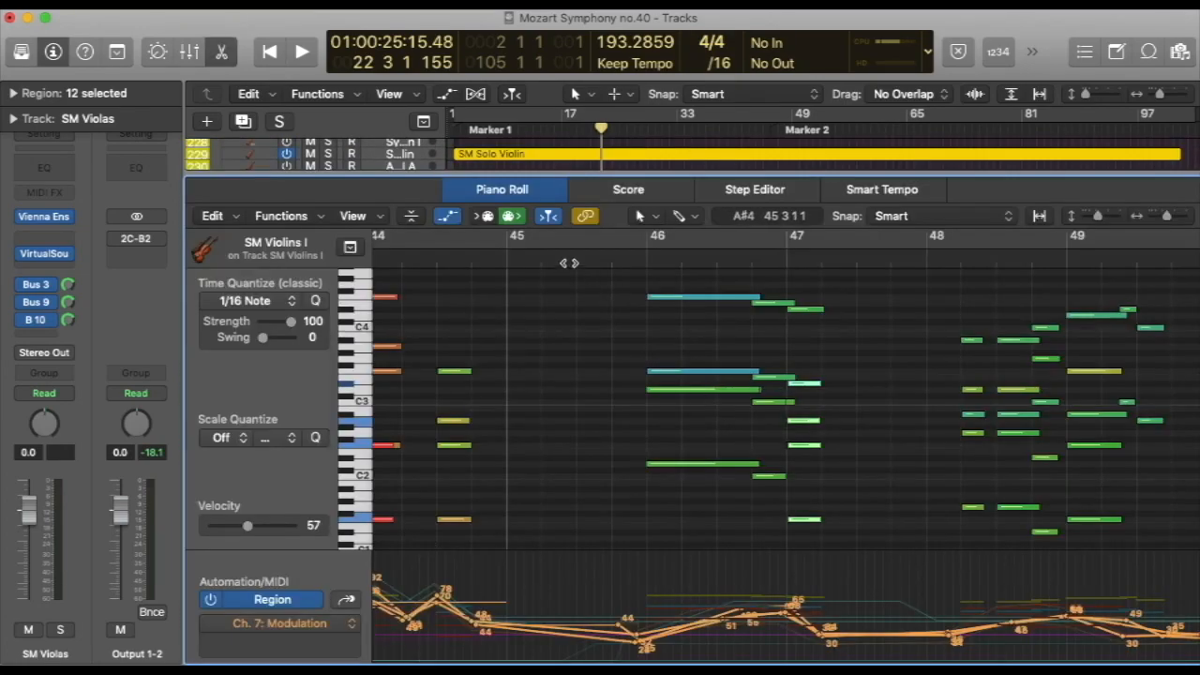
Place the playhead at beat 3 of bar 45 and play the combined strings through to the end of bar 63
{"action": "left_click", "coordinate": [572, 264]}
{"action": "scroll", "coordinate": [860, 378], "scroll_direction": "right", "scroll_amount": 3}
{"action": "scroll", "coordinate": [868, 366], "scroll_direction": "down", "scroll_amount": 1}
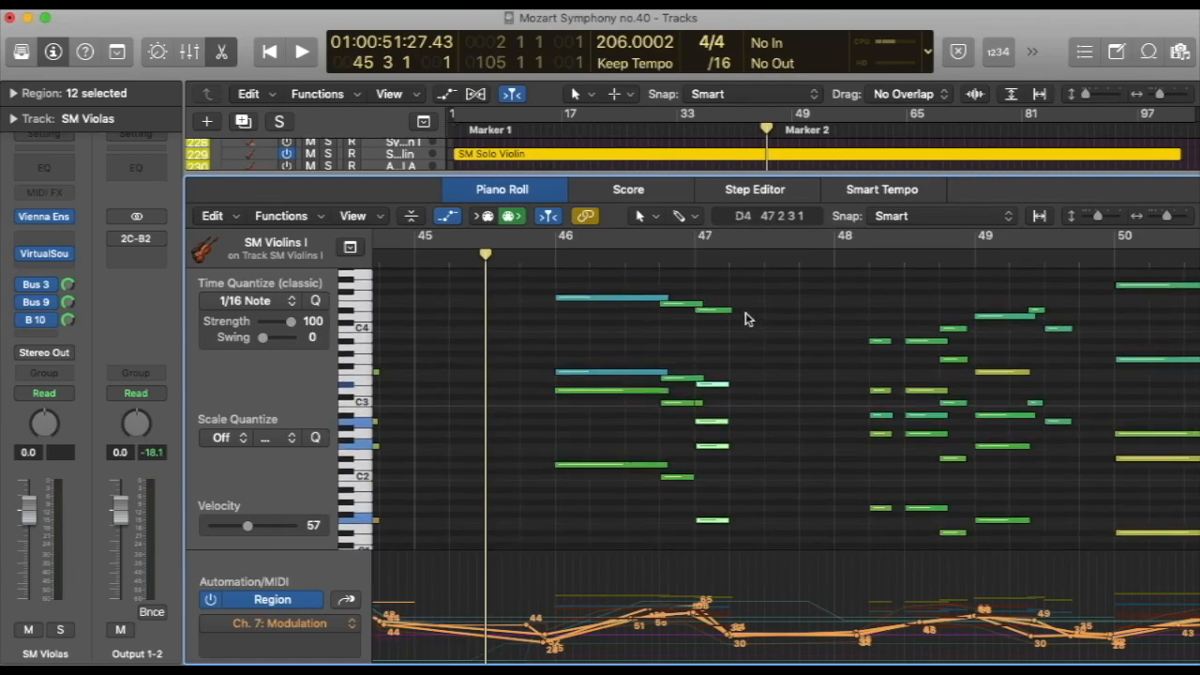
{"action": "scroll", "coordinate": [787, 392], "scroll_direction": "left", "scroll_amount": 1}
{"action": "key", "text": "space"}
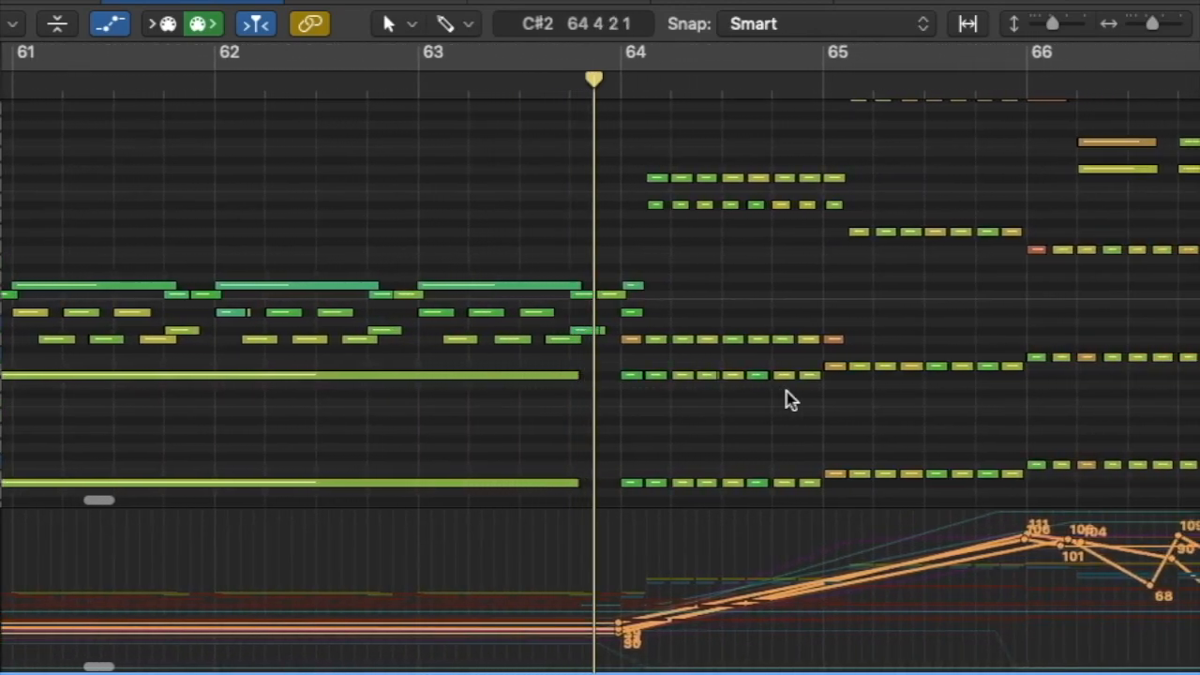
Move the playhead back to beat 4 of bar 45 and replay the strings to the end of bar 49
{"action": "scroll", "coordinate": [539, 384], "scroll_direction": "left", "scroll_amount": 10}
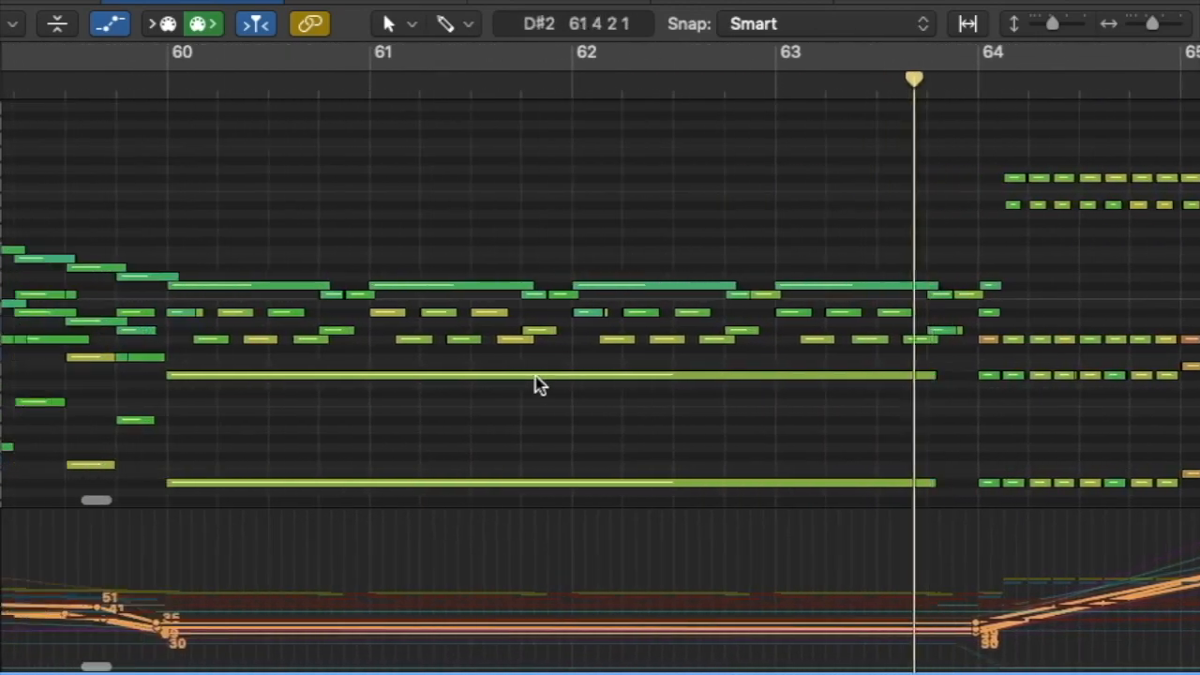
{"action": "scroll", "coordinate": [535, 376], "scroll_direction": "left", "scroll_amount": 15}
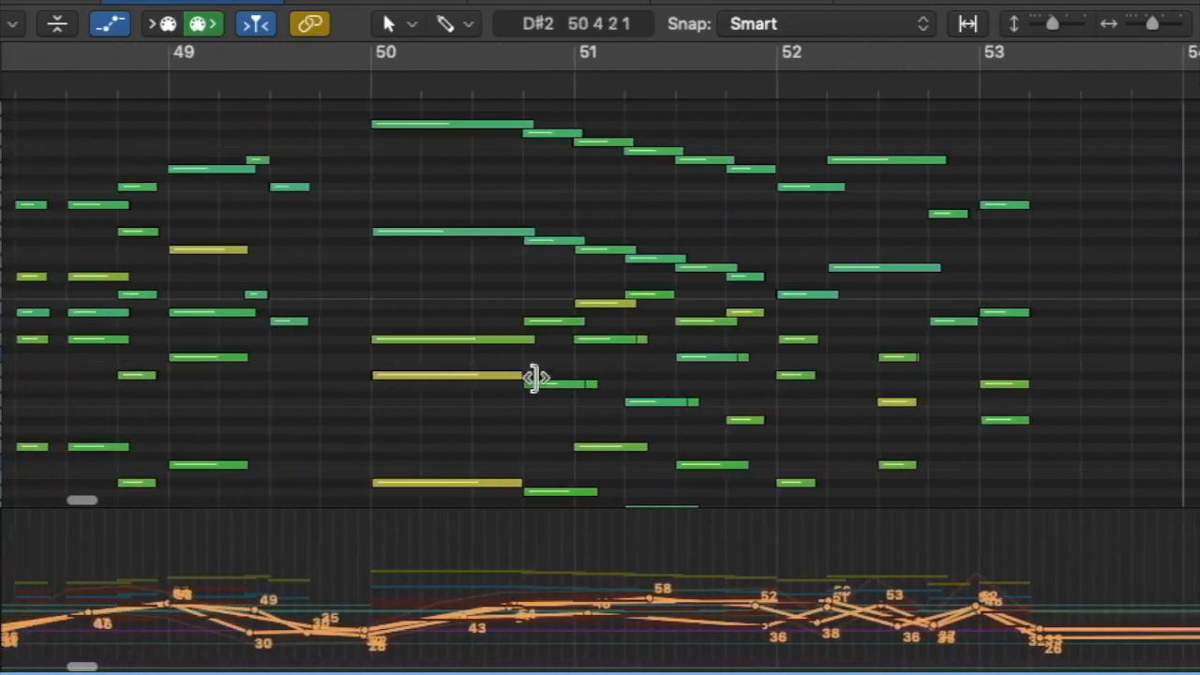
{"action": "scroll", "coordinate": [535, 376], "scroll_direction": "left", "scroll_amount": 5}
{"action": "left_click", "coordinate": [295, 81]}
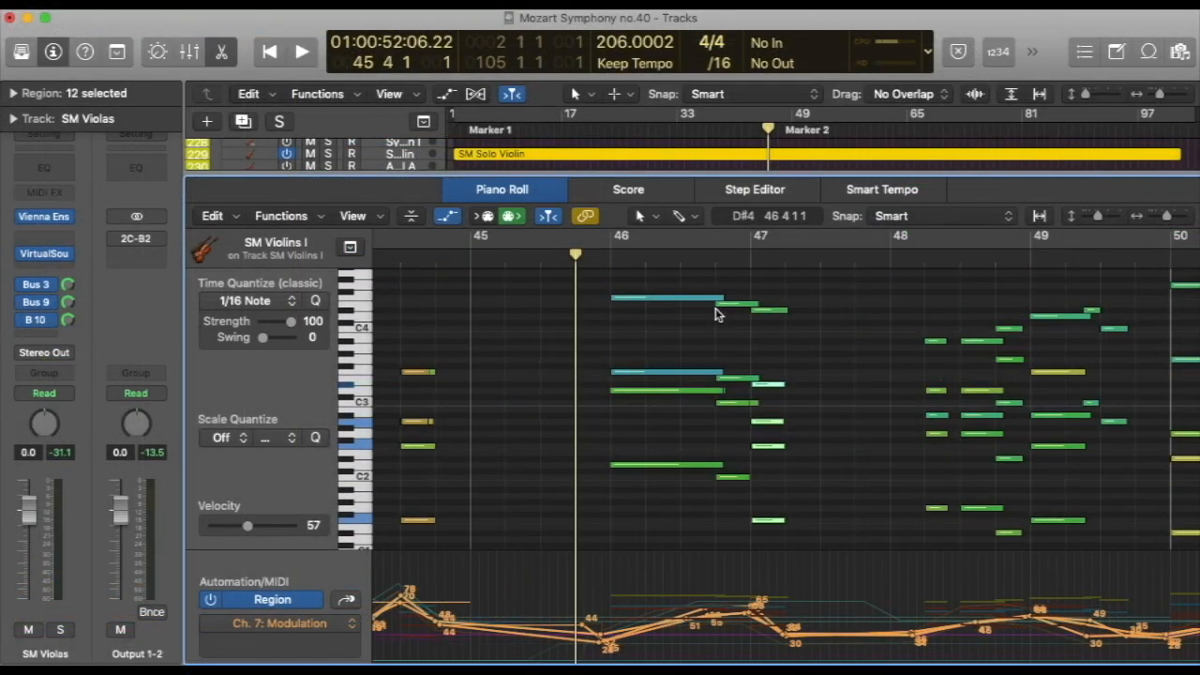
{"action": "key", "text": "space"}
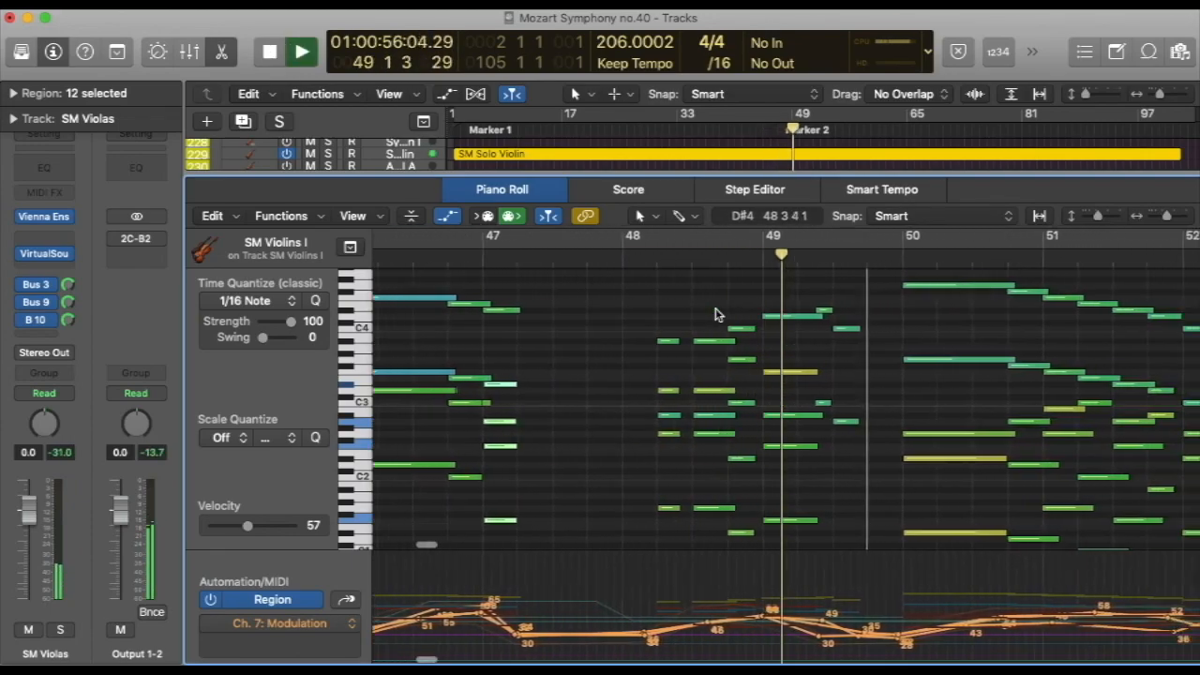
{"action": "key", "text": "space"}
{"action": "mouse_move", "coordinate": [715, 313]}
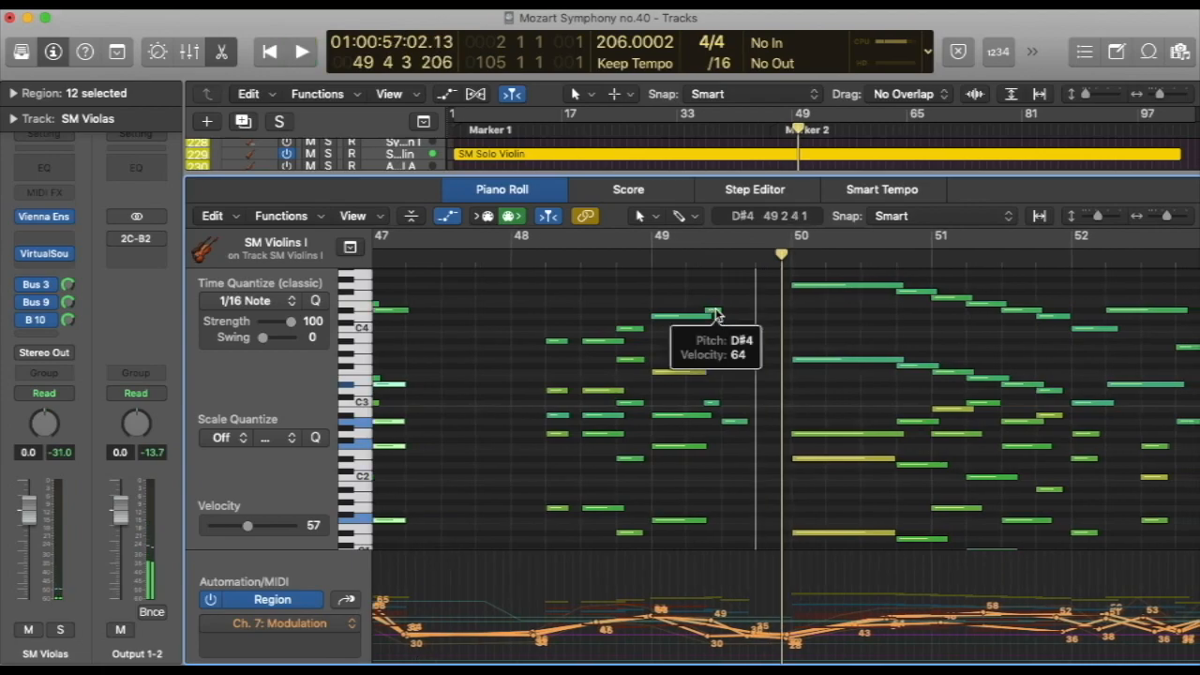